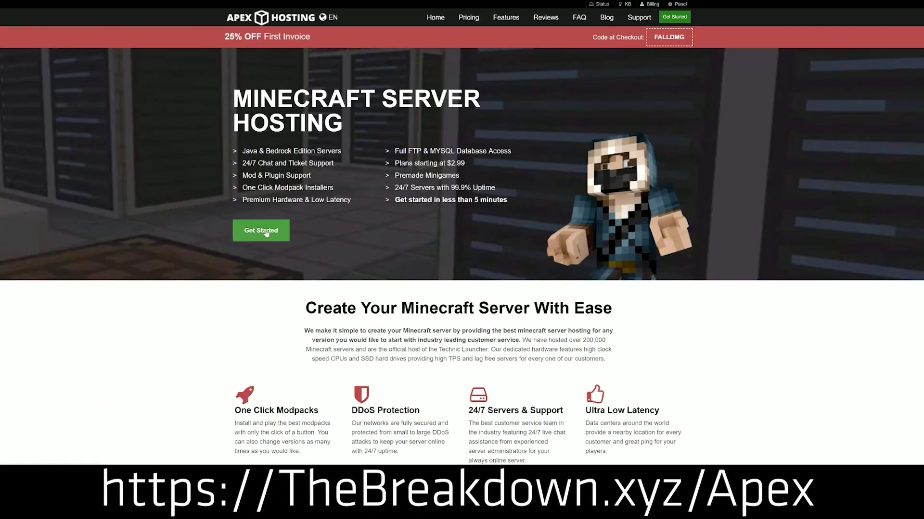
Review the hosting features on the Apex Hosting home page, including 24/7 servers and support, automated backups and instant setup.
scroll(313, 150, down, 4)
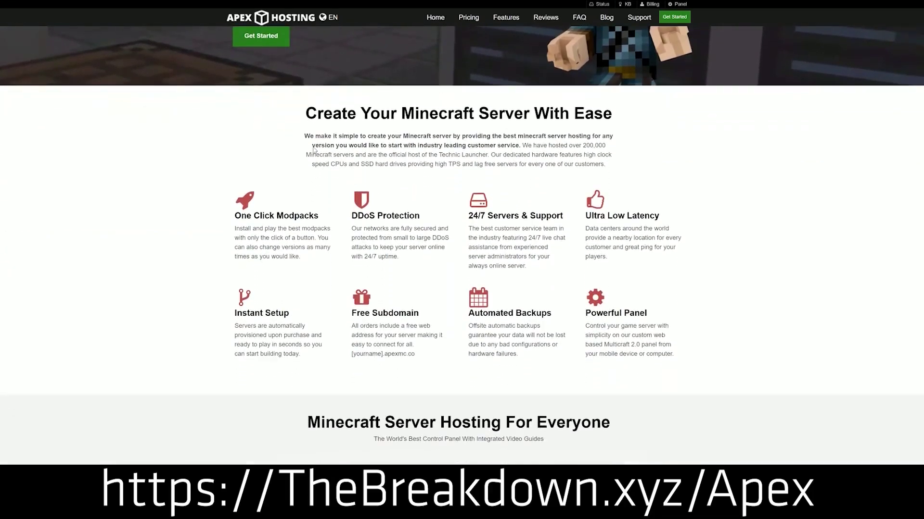
drag(234, 216, 551, 217)
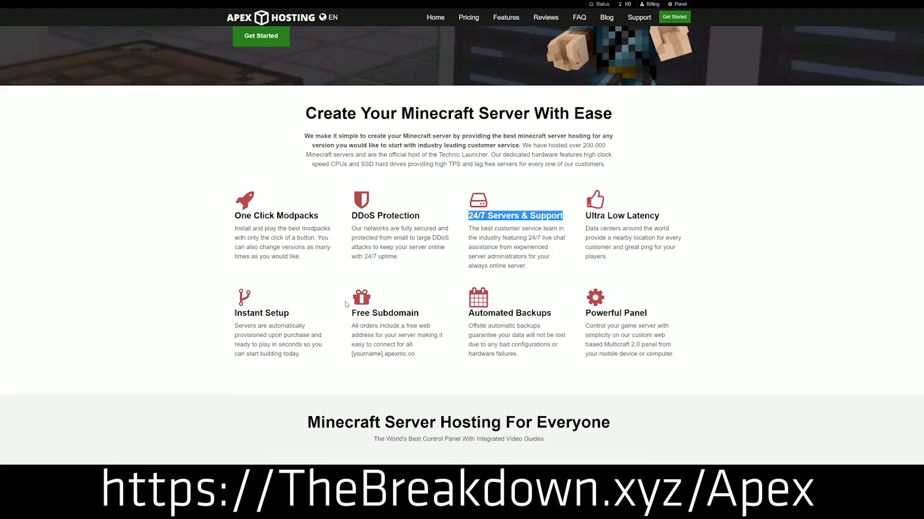
drag(467, 314, 576, 309)
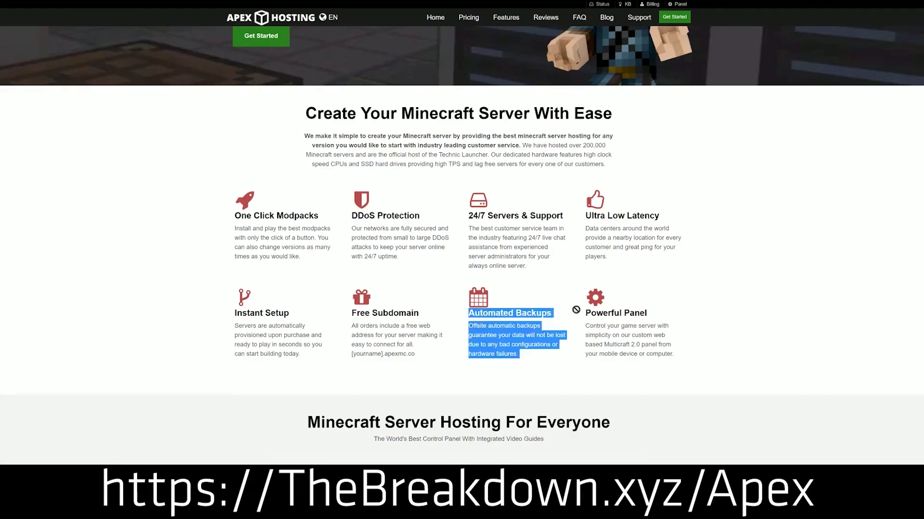
drag(307, 356, 234, 311)
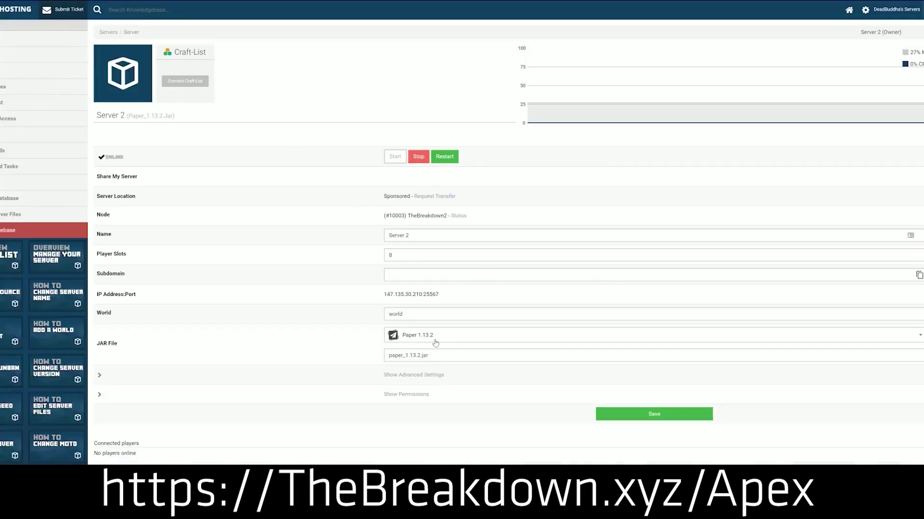
Browse the JAR file versions available for Server 2 in the server control panel.
click(435, 339)
scroll(430, 413, down, 3)
scroll(430, 417, down, 5)
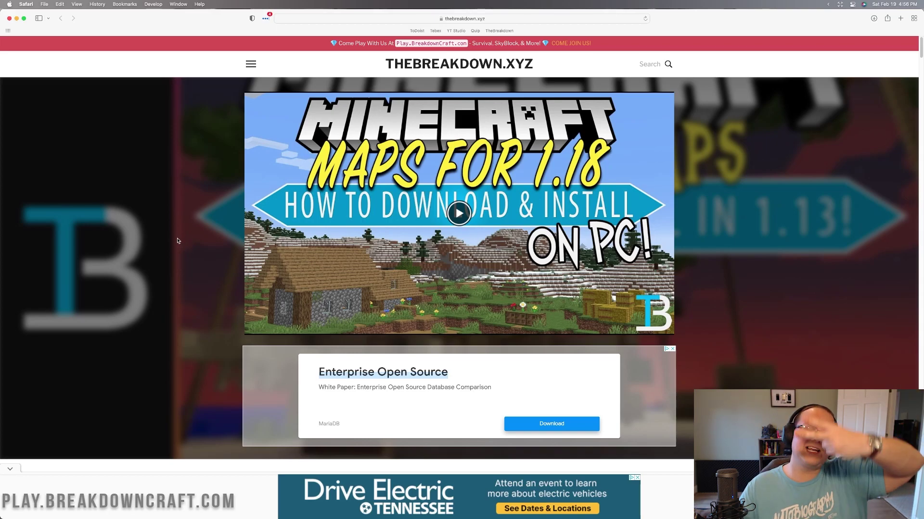
Look through the article on 21 custom Minecraft maps and check the Minecraft version given for each map.
scroll(180, 246, down, 3)
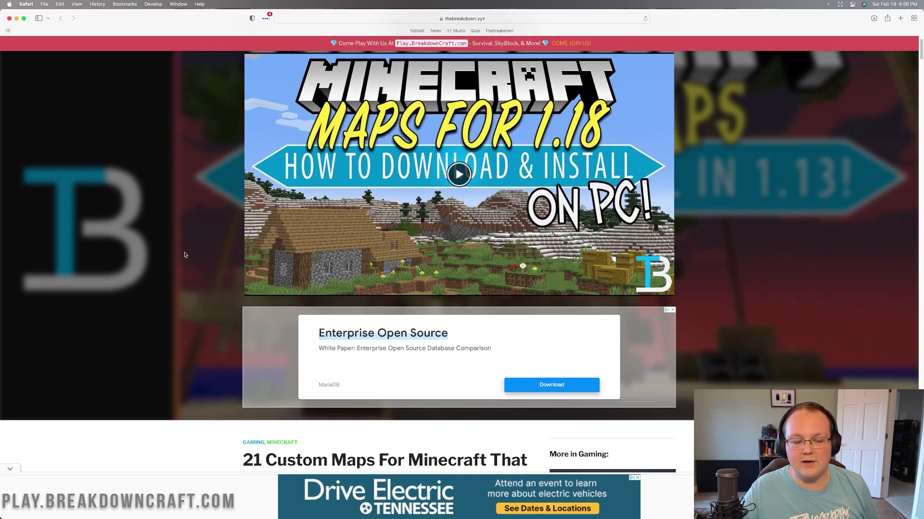
scroll(185, 252, down, 5)
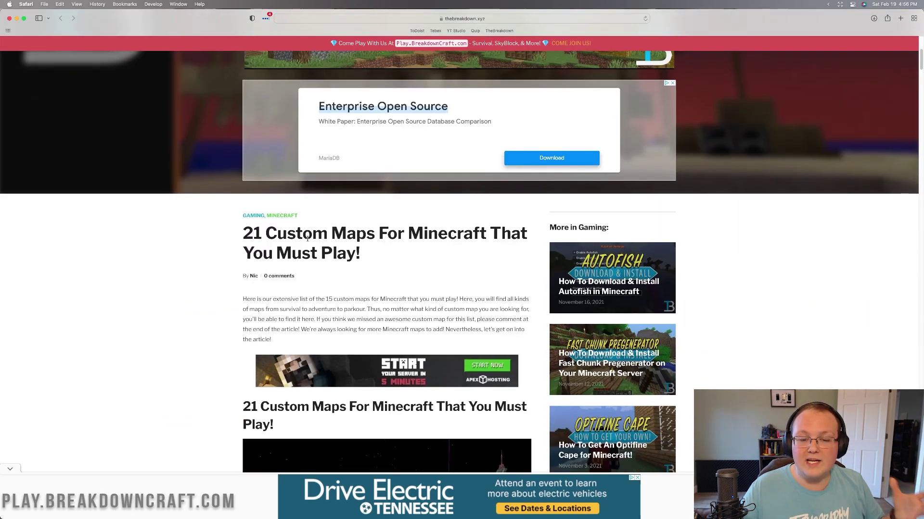
scroll(307, 246, down, 10)
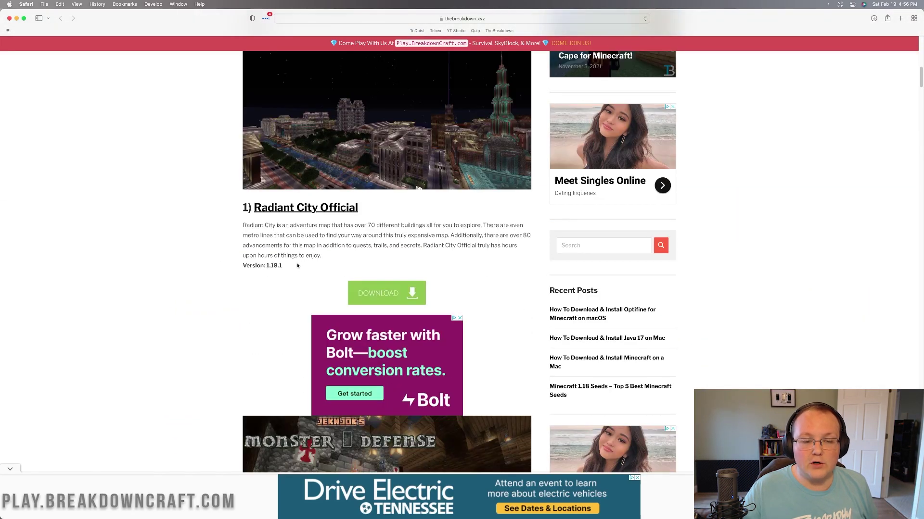
drag(283, 267, 247, 266)
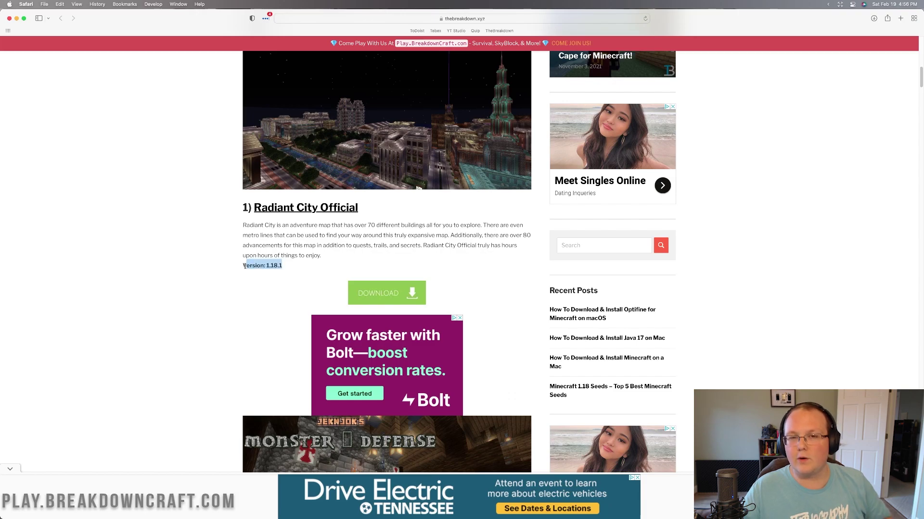
click(244, 267)
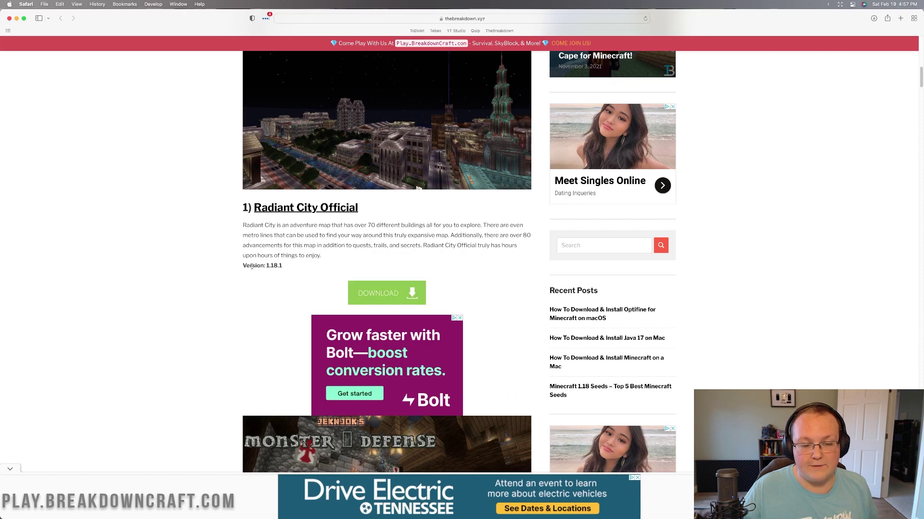
scroll(251, 266, down, 20)
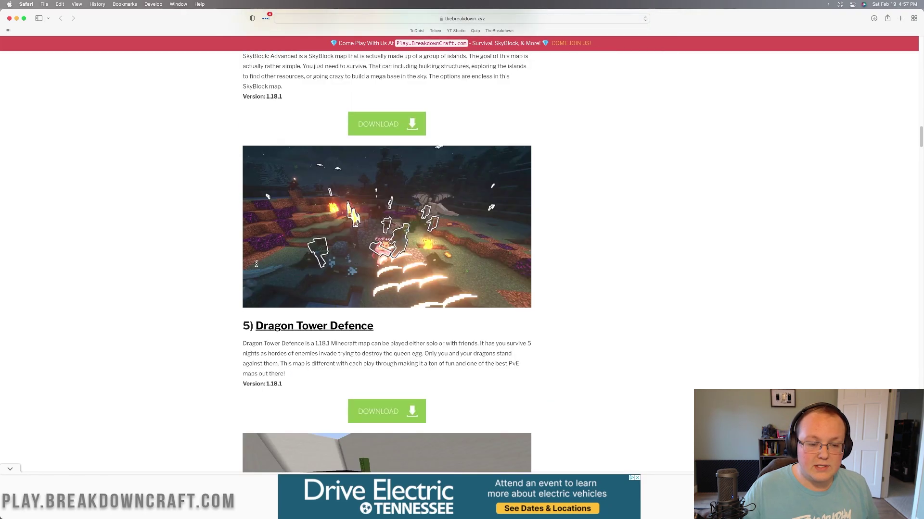
scroll(256, 264, down, 20)
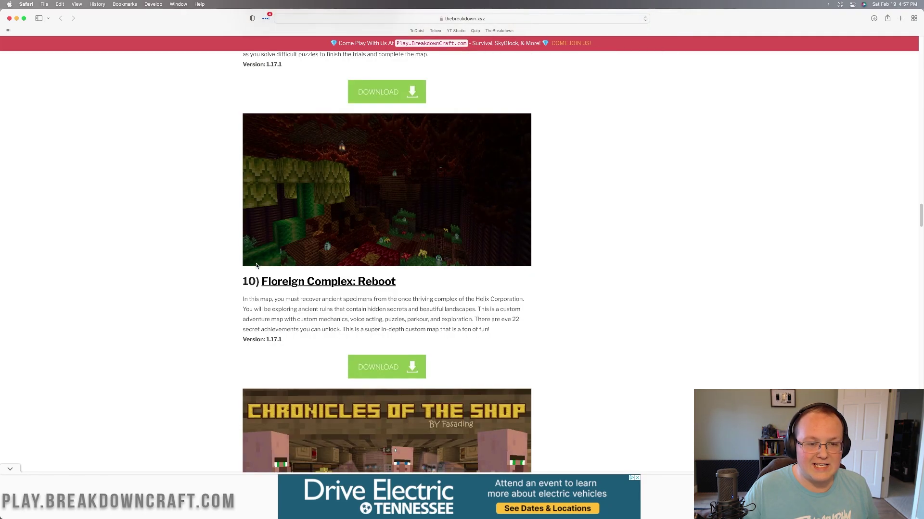
scroll(256, 265, down, 20)
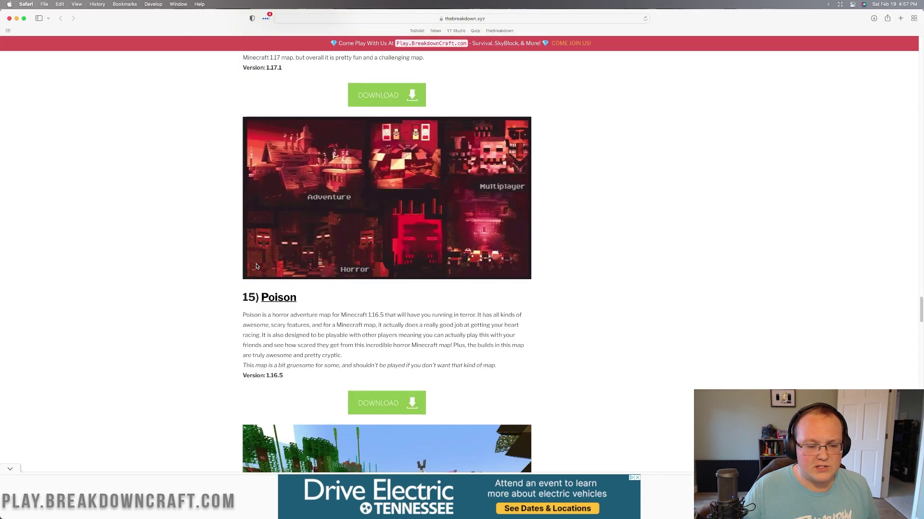
scroll(256, 266, down, 12)
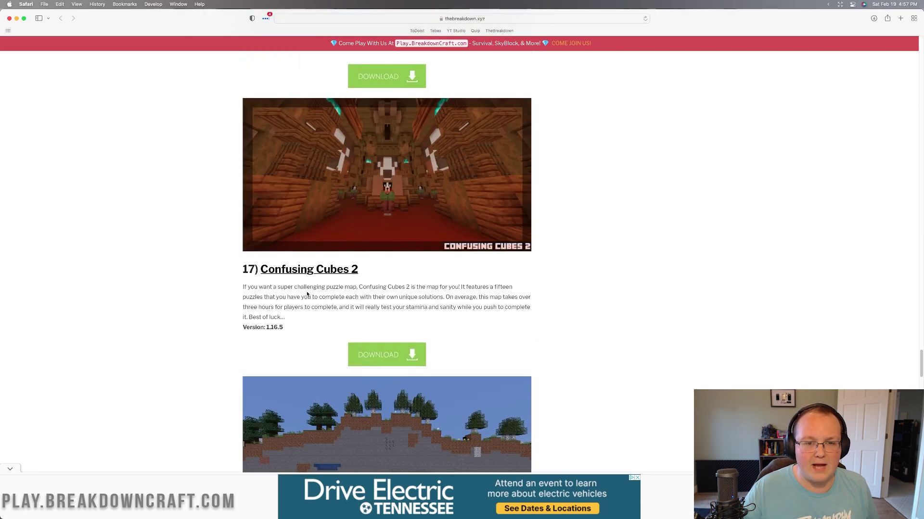
Return to the first map in the article, Radiant City Official, and open its download page in a new tab.
scroll(309, 295, up, 20)
scroll(309, 294, up, 20)
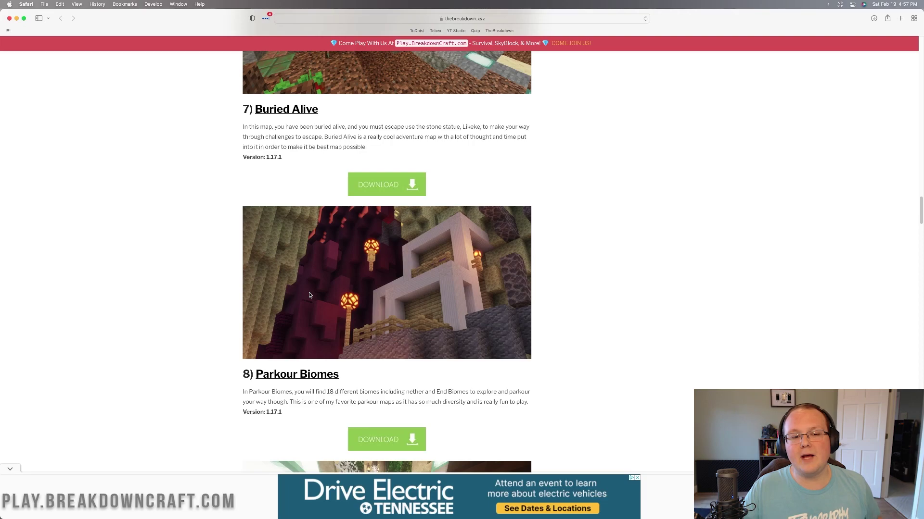
scroll(309, 295, up, 20)
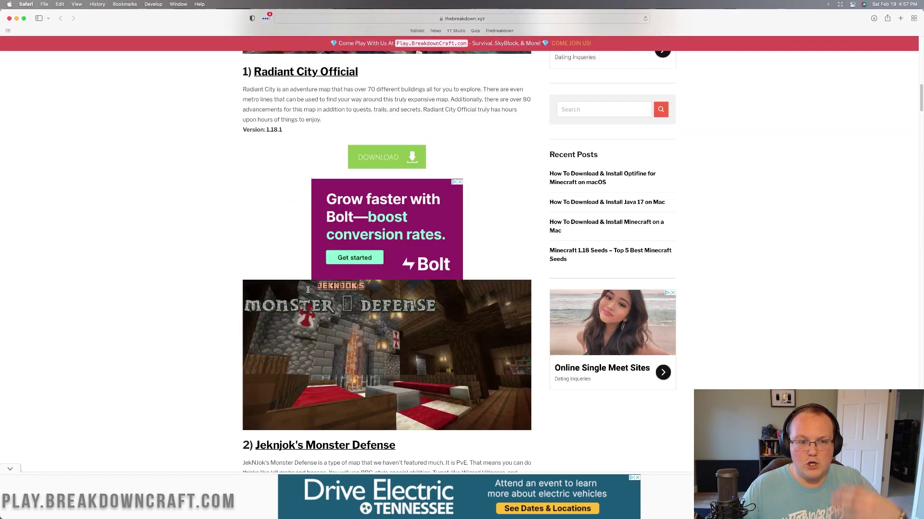
scroll(306, 281, down, 10)
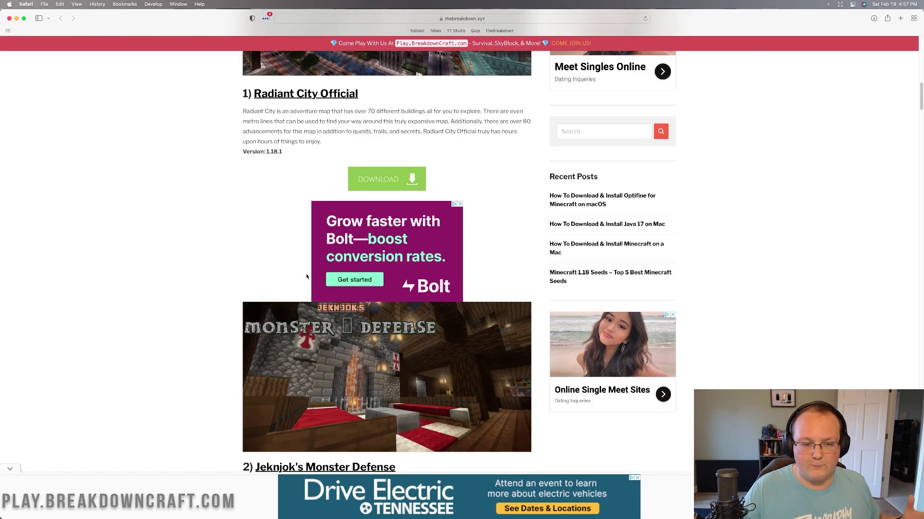
scroll(297, 252, up, 2)
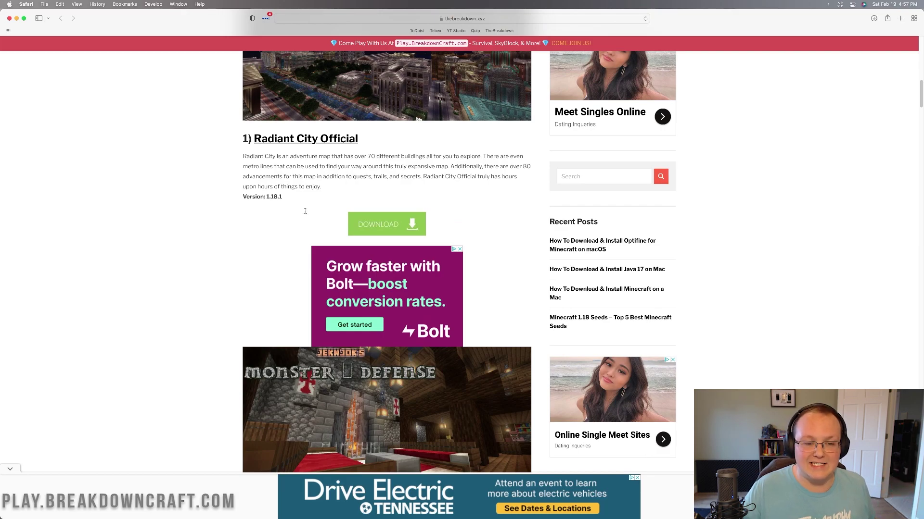
right_click(385, 223)
click(408, 227)
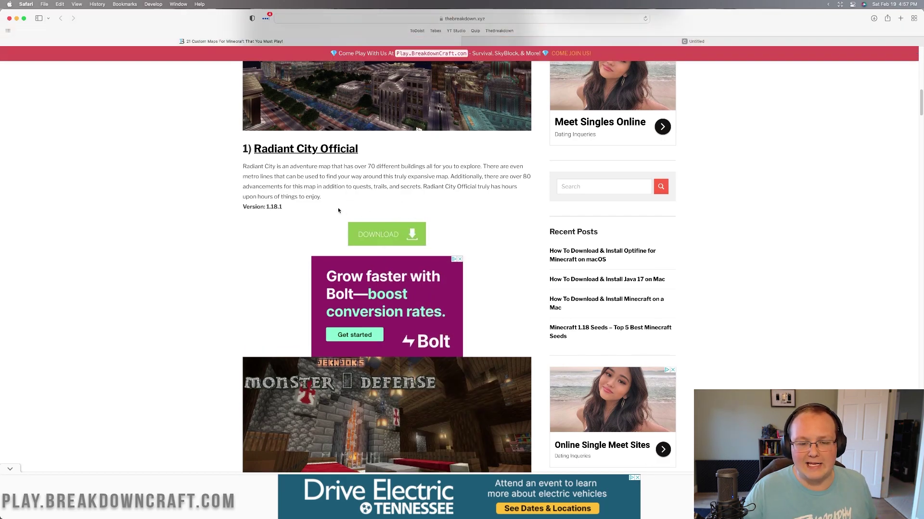
Open the download page of the SkyBlock: Advanced map from the article and download its recent file for Minecraft 1.18.
scroll(338, 210, down, 15)
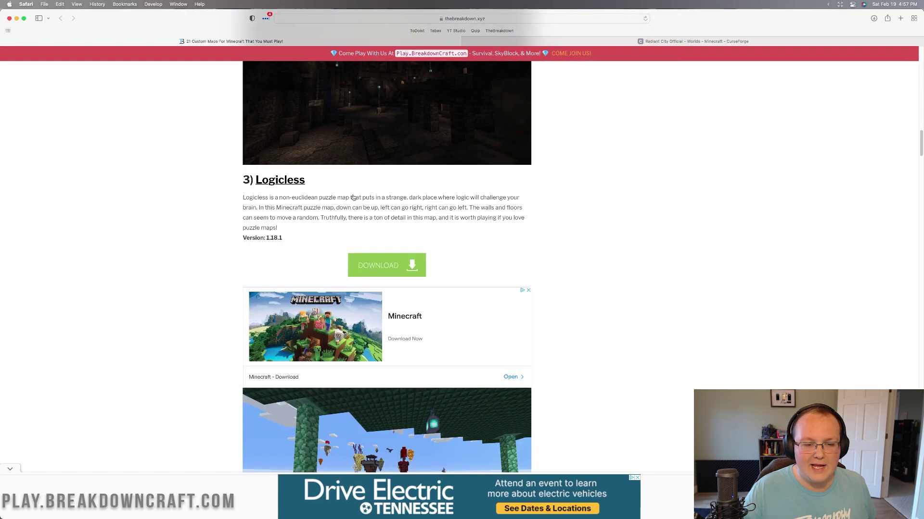
scroll(352, 194, down, 7)
scroll(353, 197, down, 1)
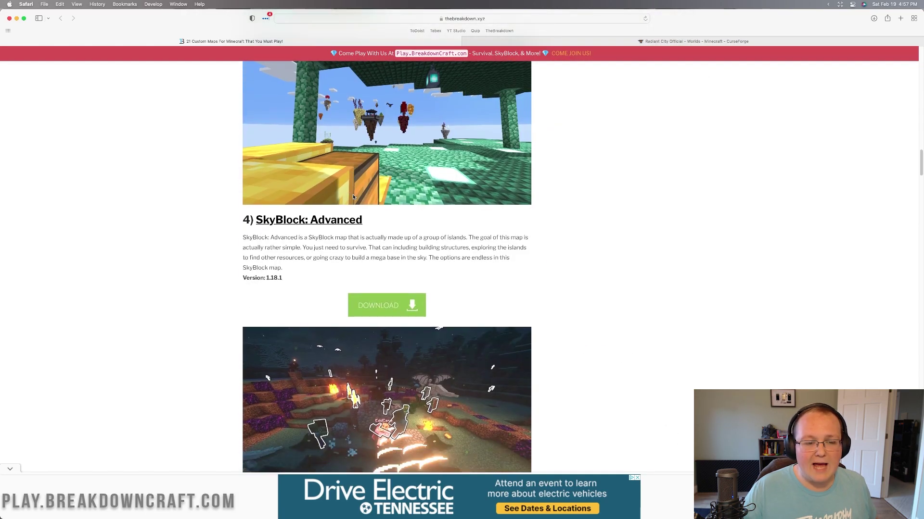
click(380, 305)
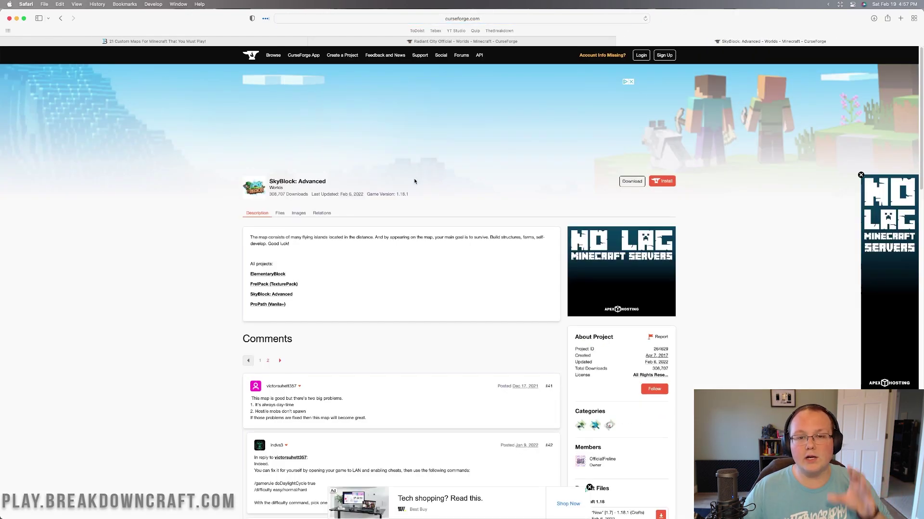
scroll(601, 226, down, 10)
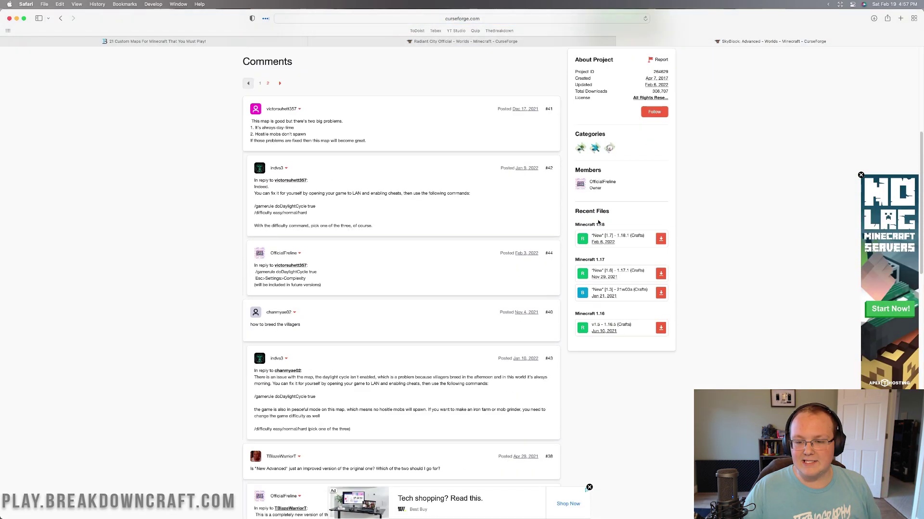
click(660, 239)
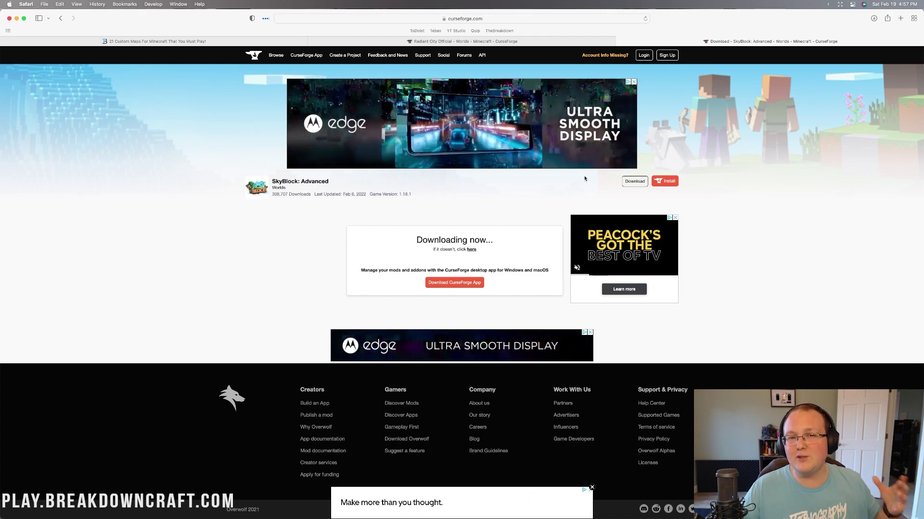
Download the Minecraft 1.18 file of Radiant City Official from its open CurseForge page and return to the custom maps article.
click(513, 43)
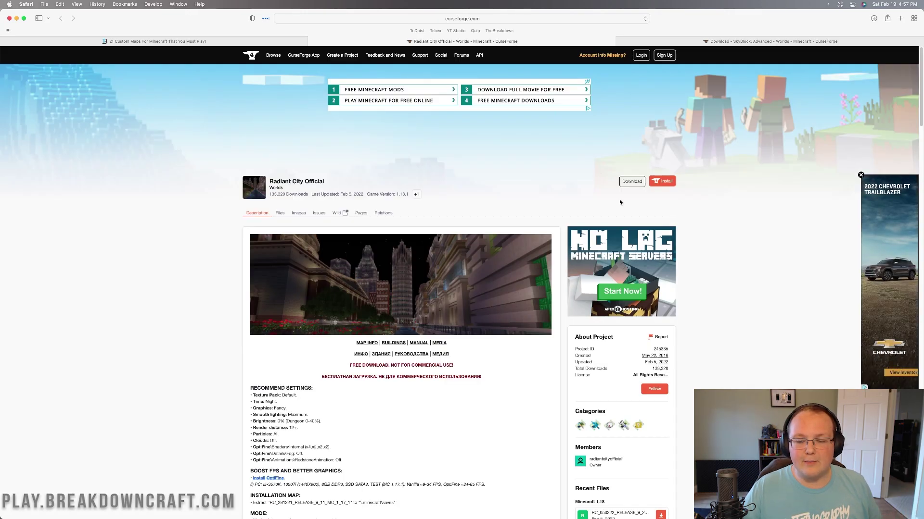
scroll(619, 201, down, 6)
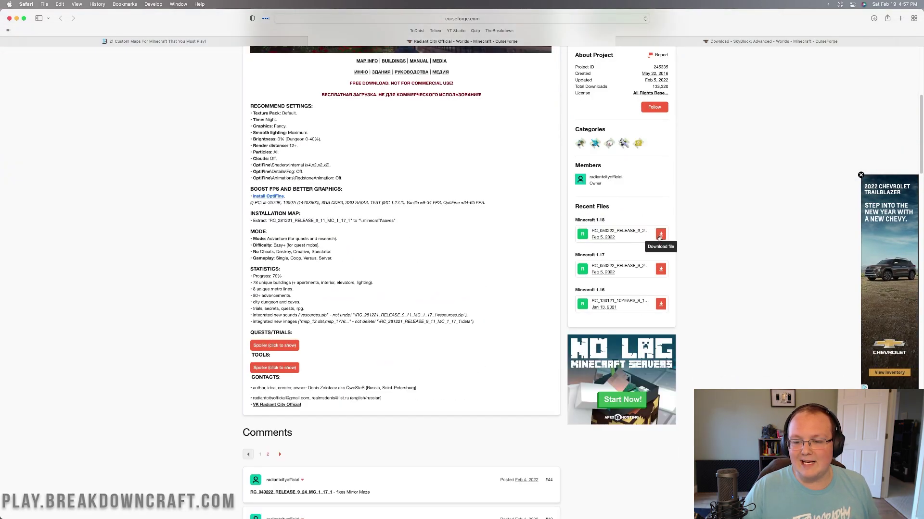
key(ctrl+shift+Tab)
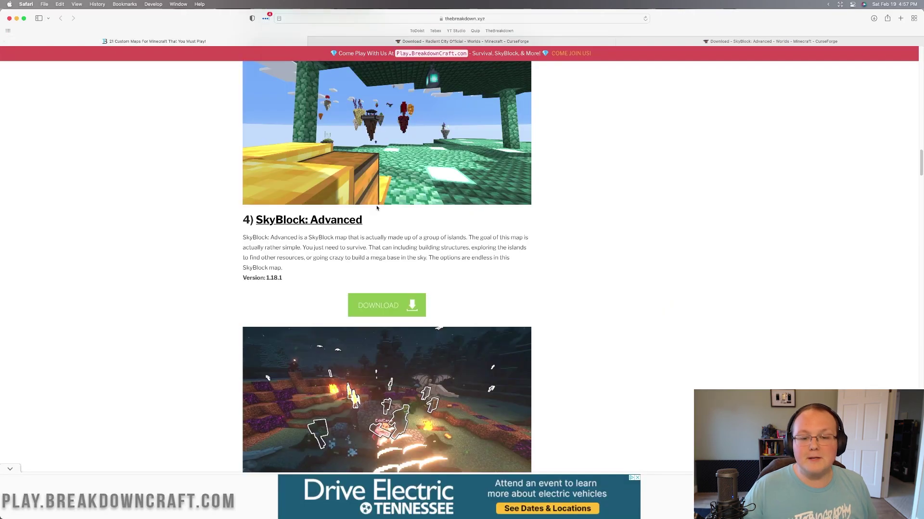
Find the PogJump parkour map in the custom maps article and open its download page.
scroll(400, 227, down, 7)
scroll(401, 227, down, 13)
scroll(399, 225, up, 5)
click(386, 153)
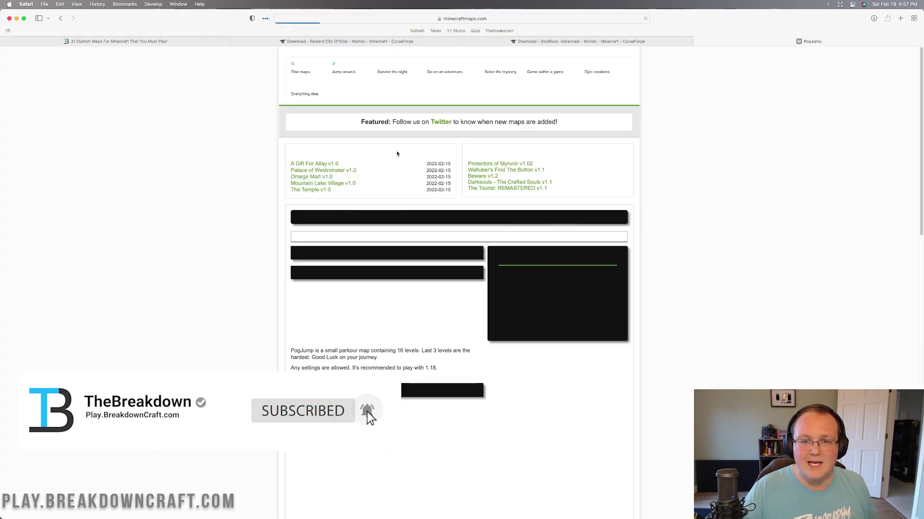
scroll(409, 159, down, 8)
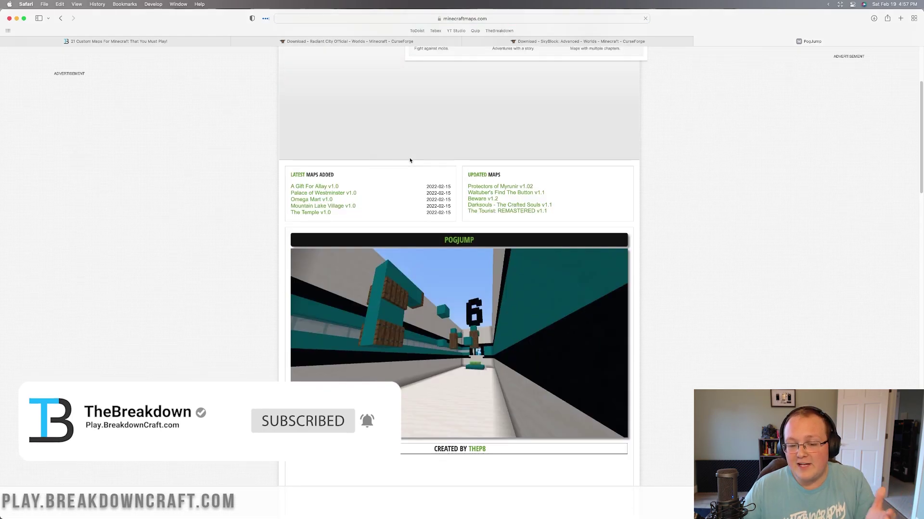
scroll(409, 158, down, 6)
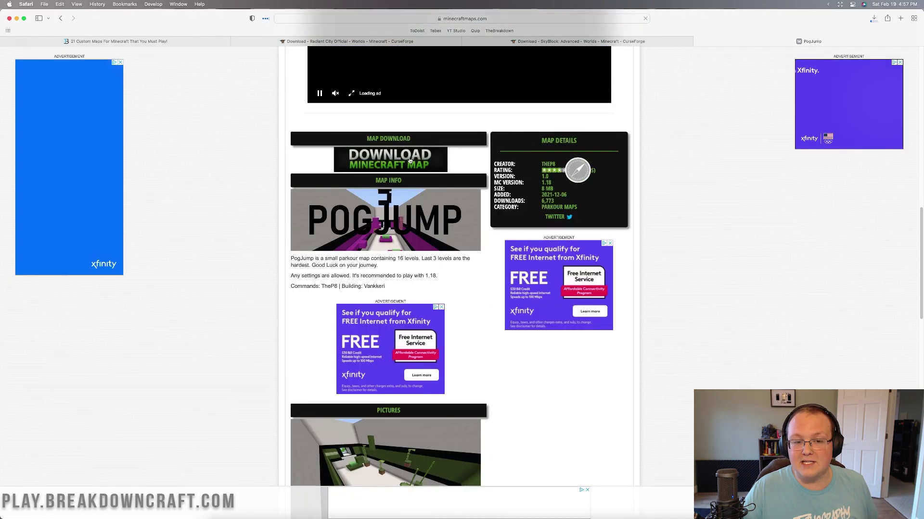
click(380, 162)
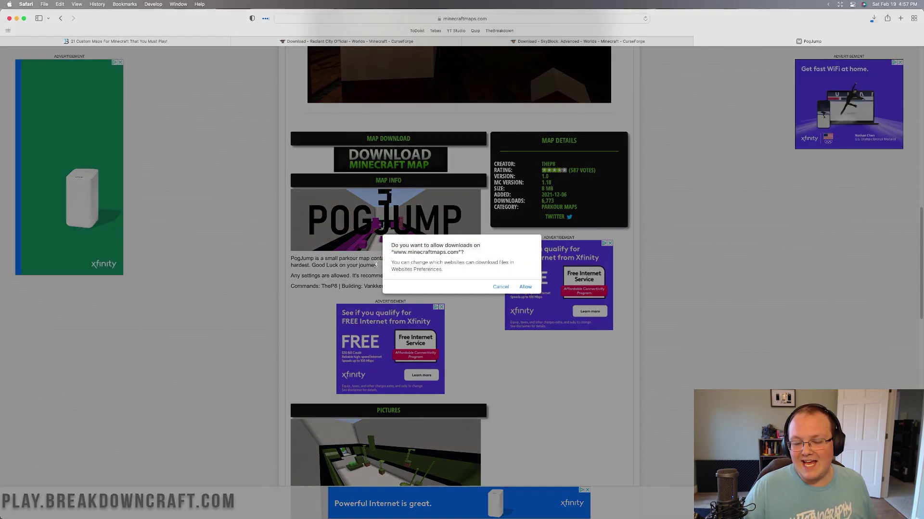
click(524, 288)
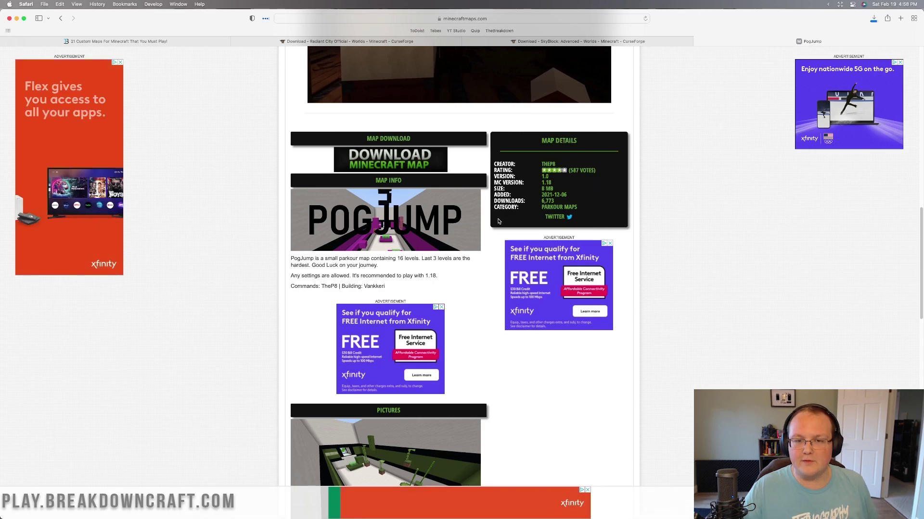
Minimize the browser window and open the Downloads folder in Finder.
click(17, 19)
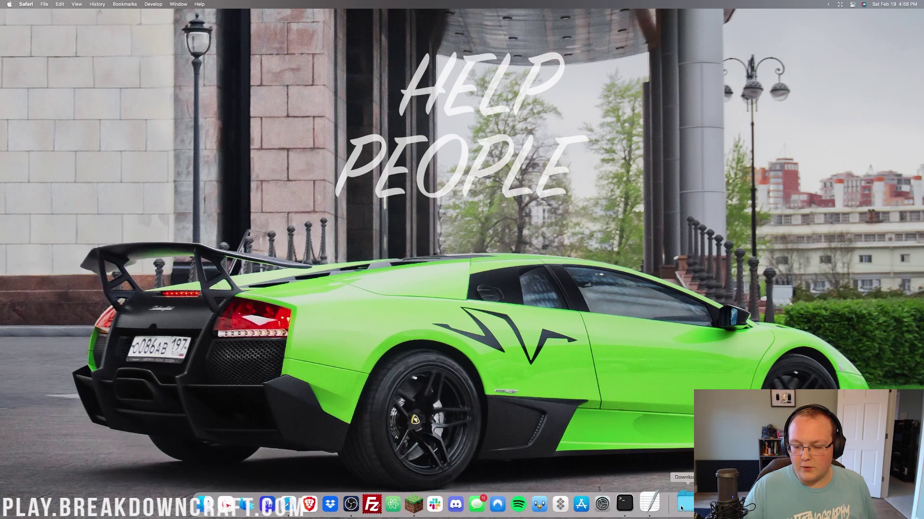
click(681, 508)
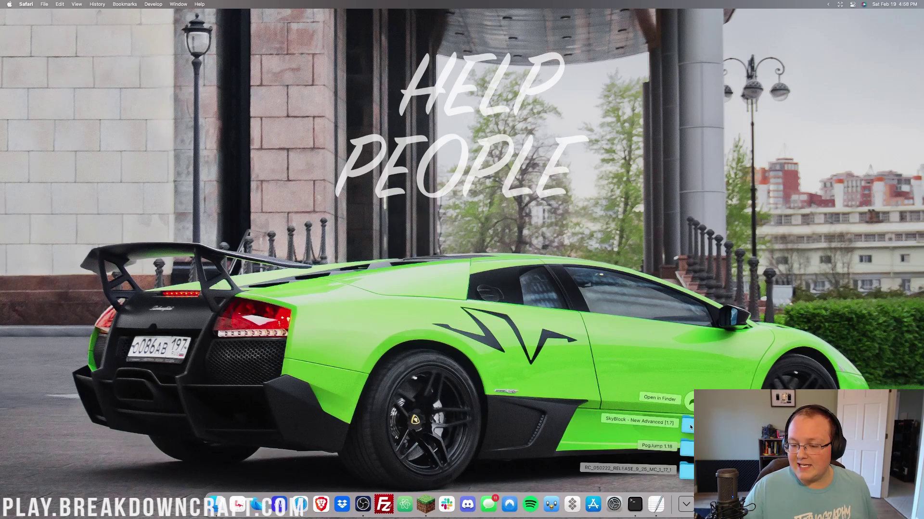
click(659, 398)
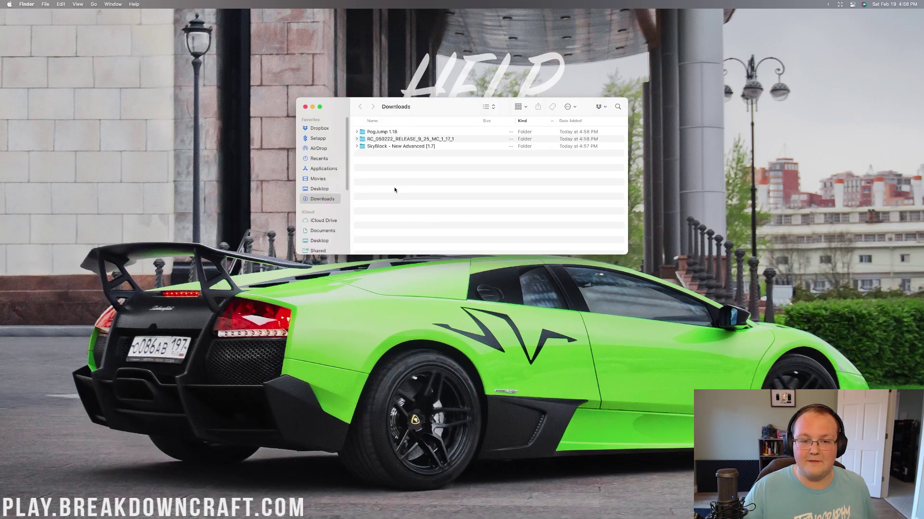
Check the contents of the PogJump 1.18 folder and return to Downloads.
drag(390, 173, 377, 150)
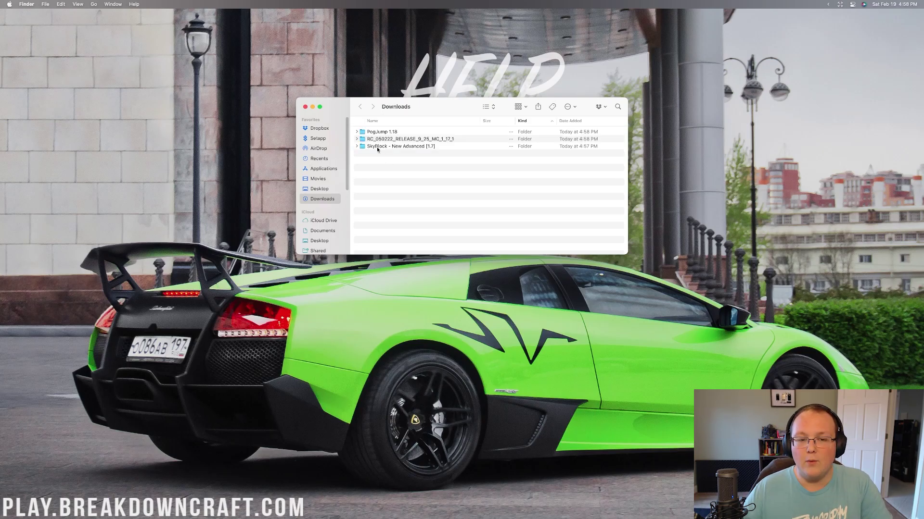
double_click(374, 135)
click(375, 134)
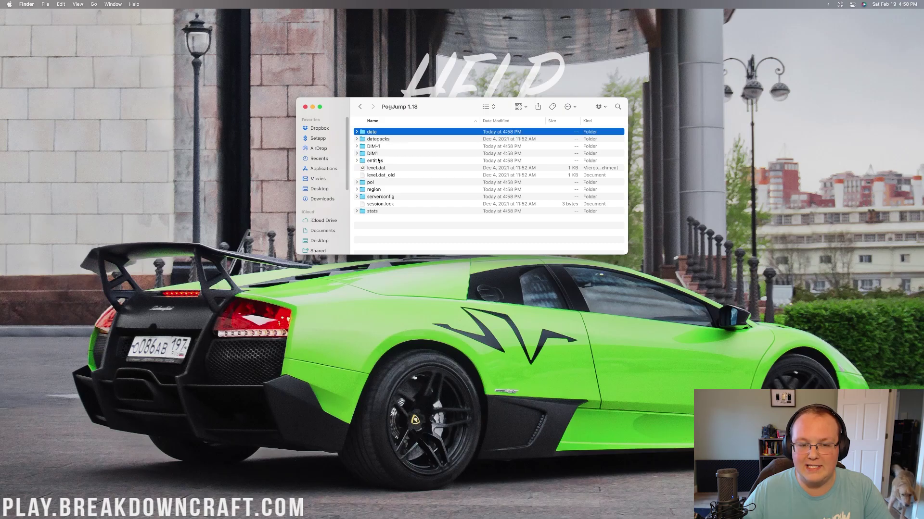
click(360, 107)
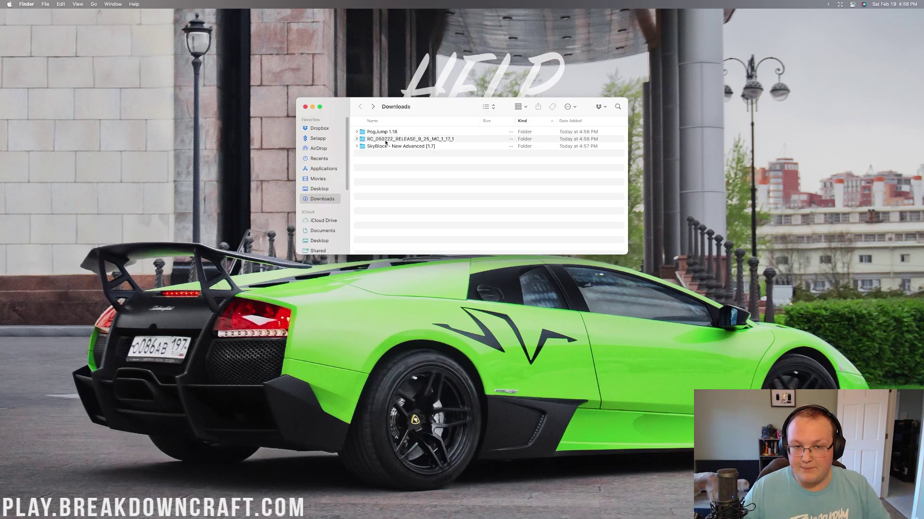
Inspect the files inside the RC_050222_RELEASE_9_25_MC_1_17_1 map folder and return to Downloads.
double_click(385, 140)
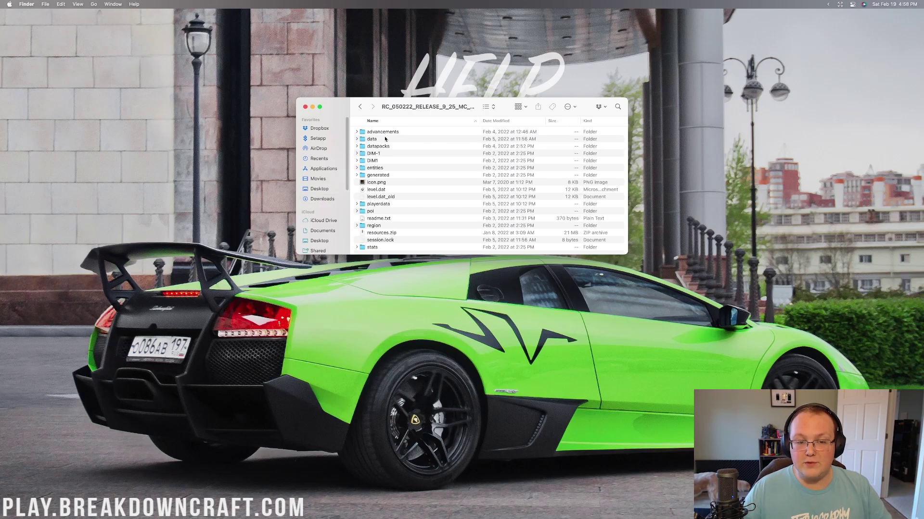
double_click(375, 132)
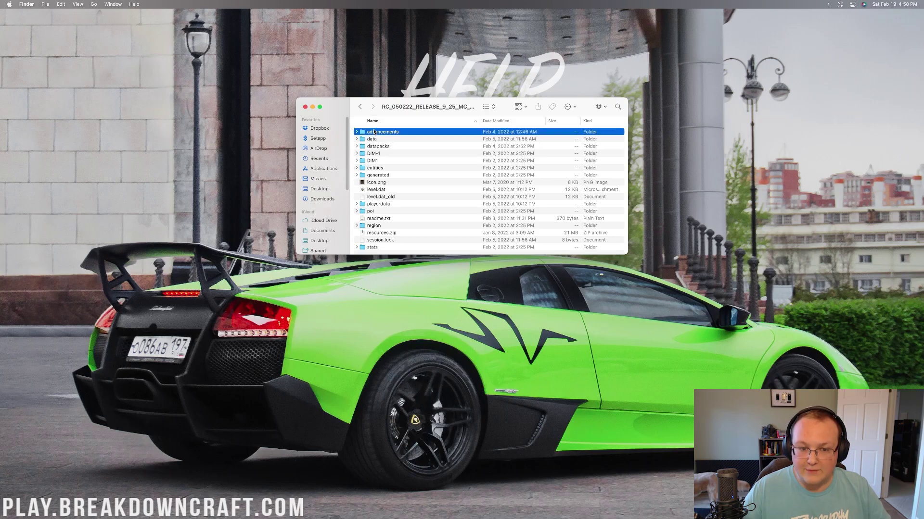
key(super+bracketleft)
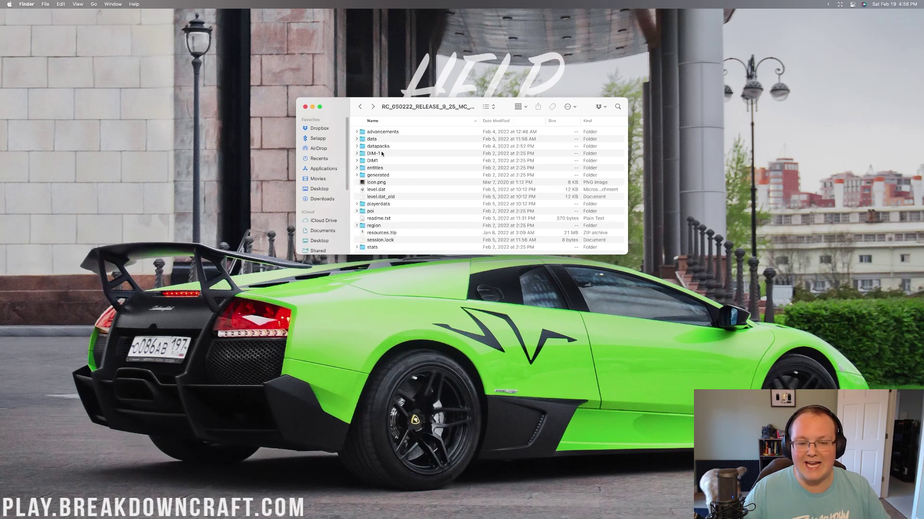
click(361, 106)
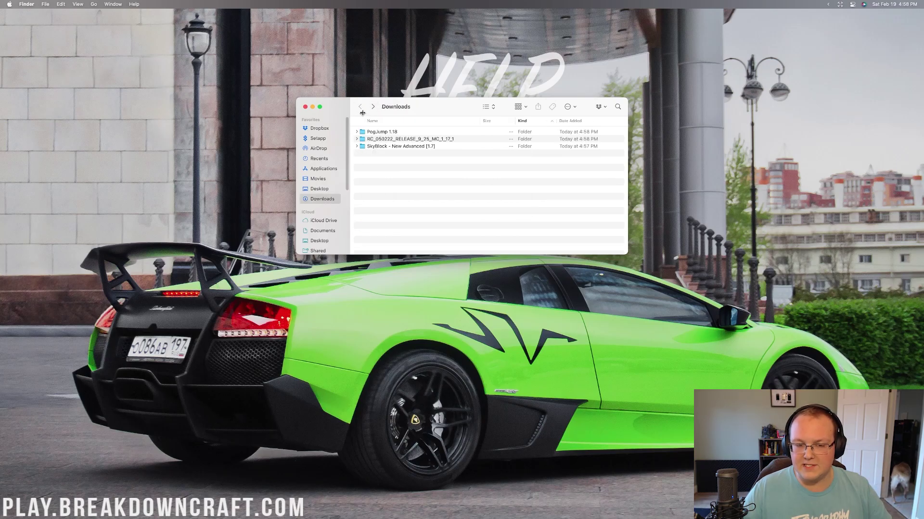
Look through the SkyBlock - New Advanced [1.7] folder's contents, including its data and DIM folders, and return to Downloads.
click(378, 140)
key(shift+Up)
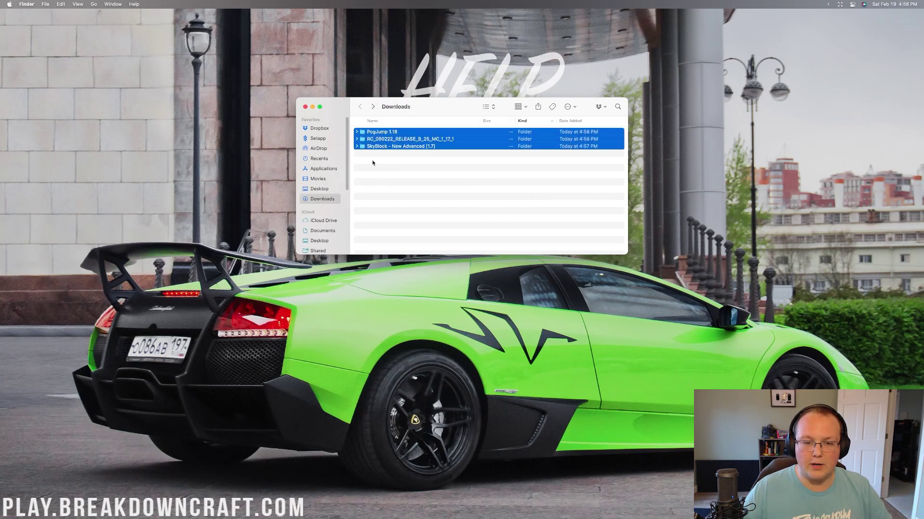
click(381, 132)
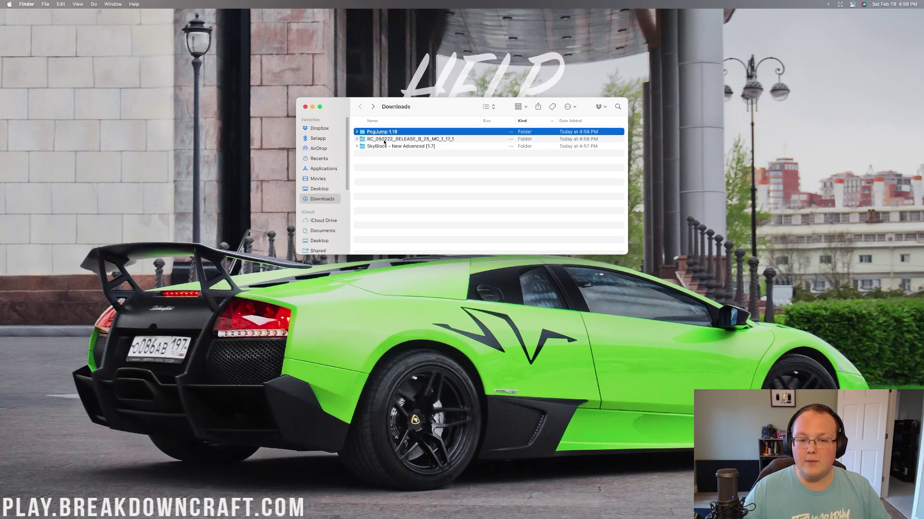
double_click(382, 147)
click(376, 134)
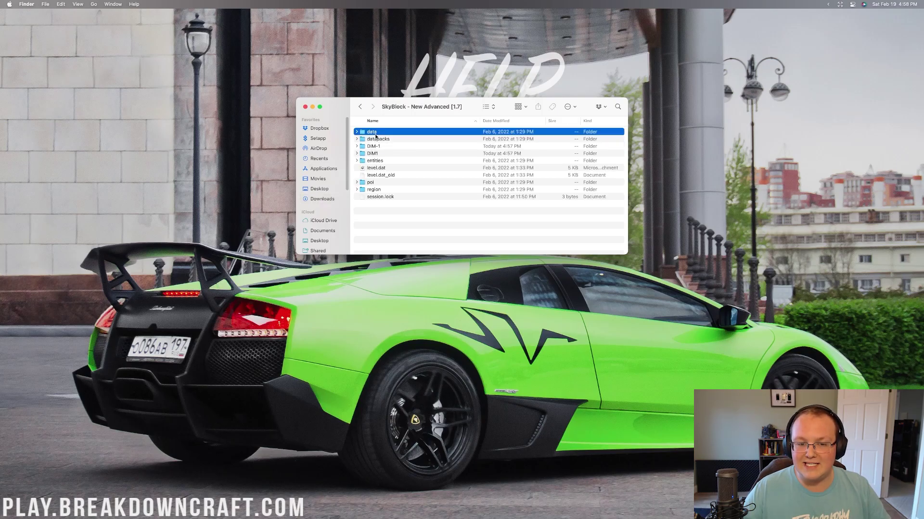
click(374, 147)
key(Down)
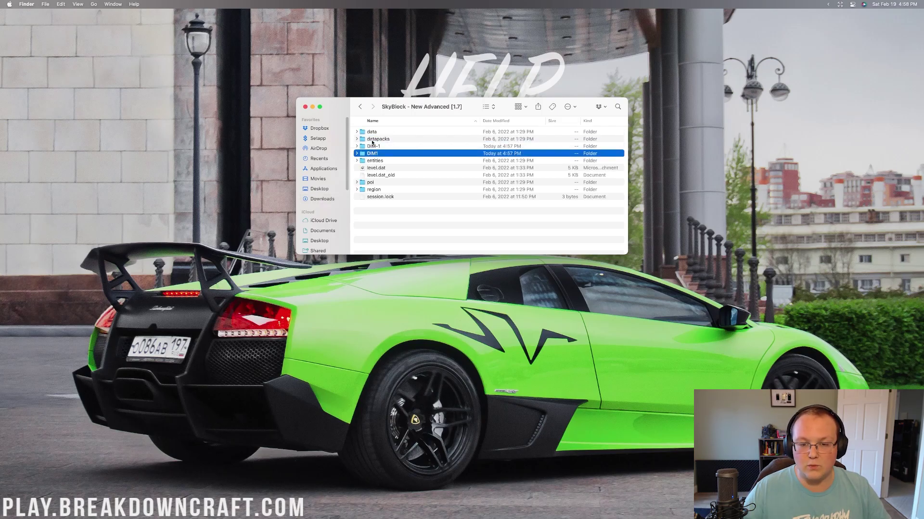
click(360, 107)
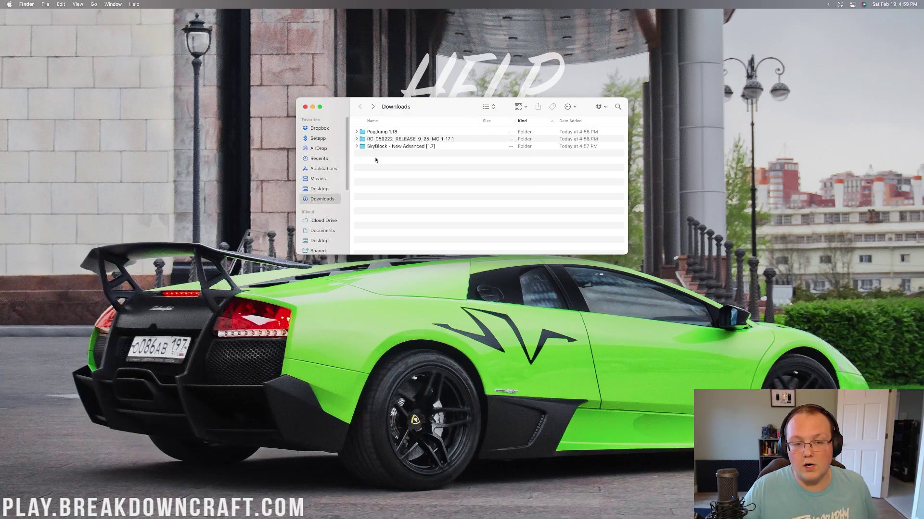
Move the Downloads window aside, switch to the Minecraft Launcher and open the game folder of the Latest release installation.
drag(375, 160, 714, 42)
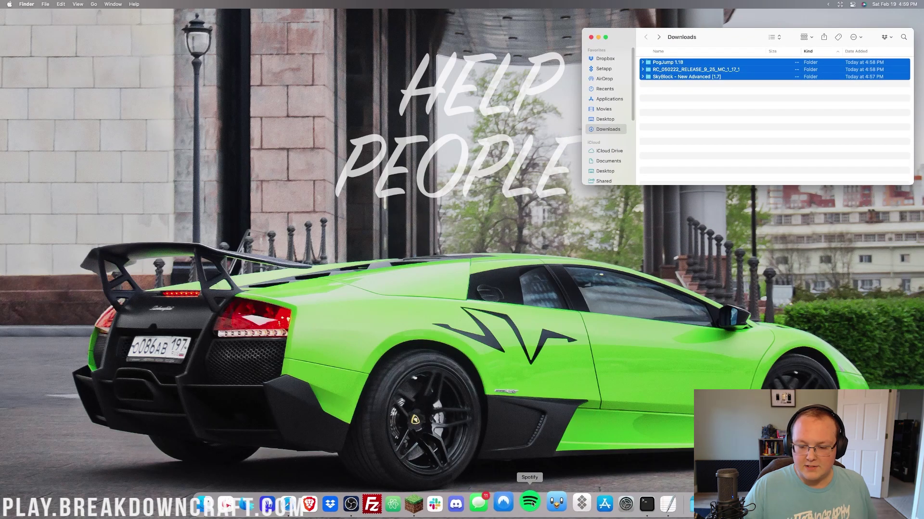
click(428, 513)
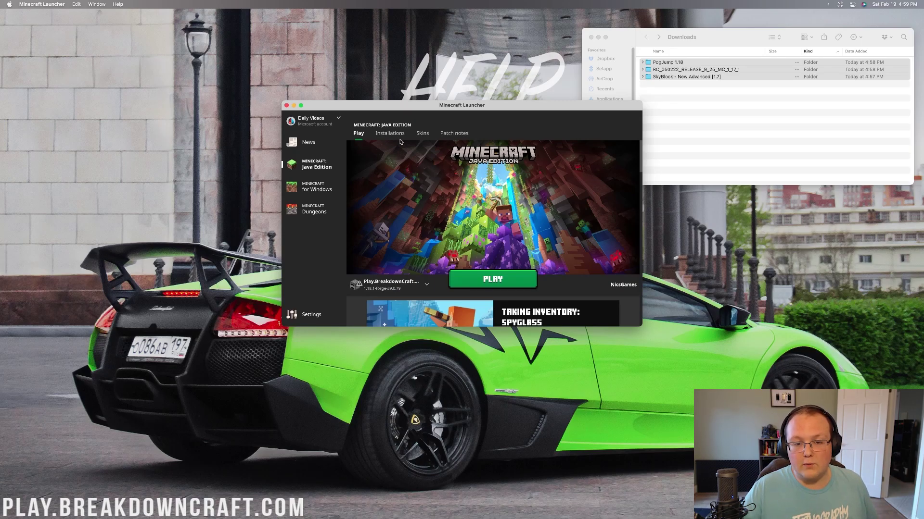
click(389, 134)
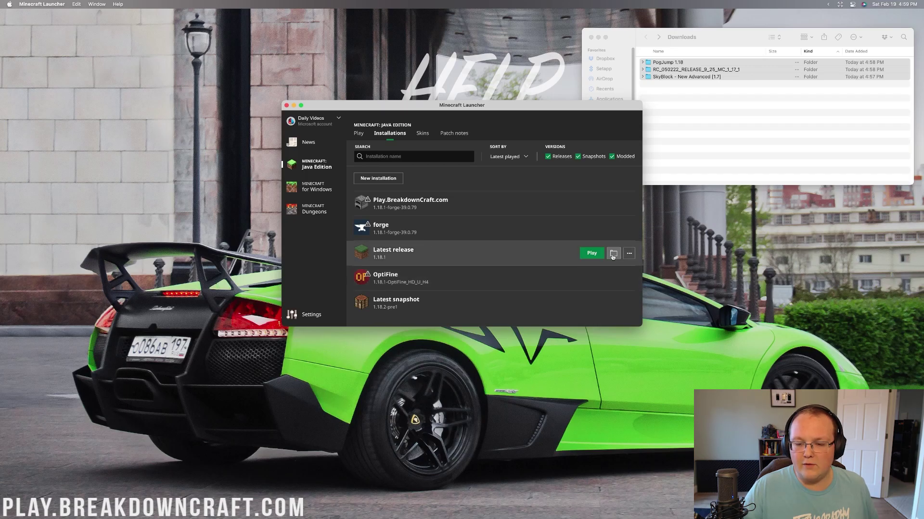
click(613, 253)
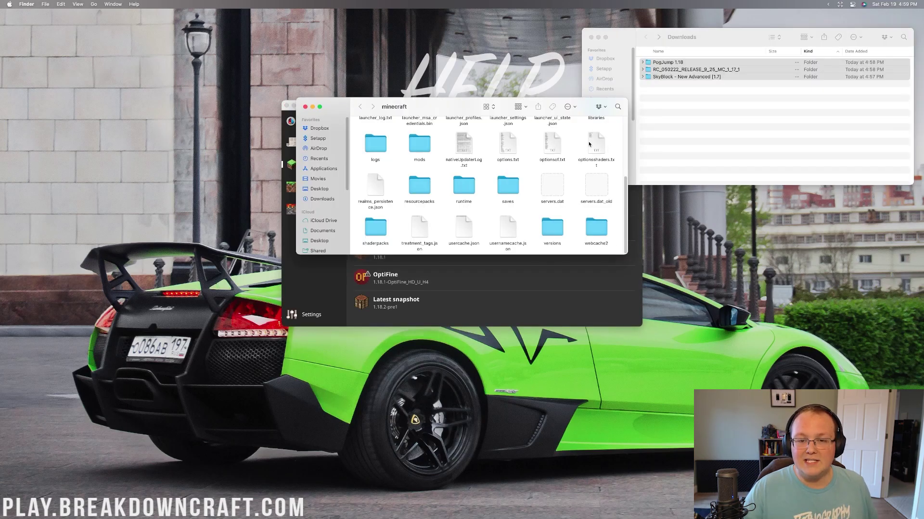
Find and open the saves folder inside the minecraft folder.
scroll(385, 144, up, 5)
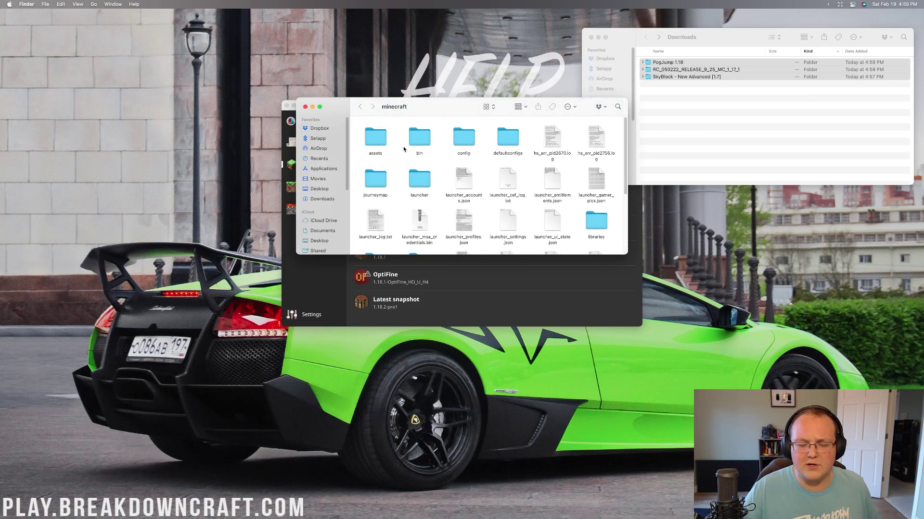
scroll(403, 149, down, 1)
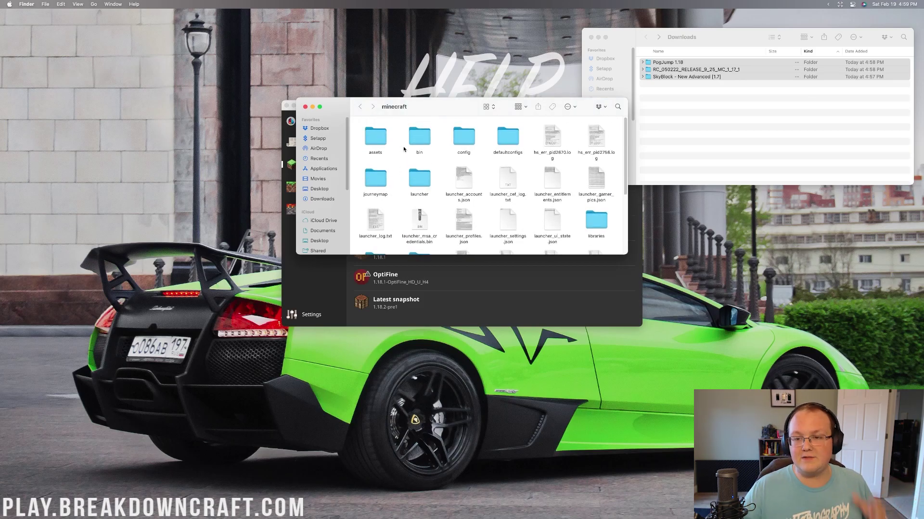
scroll(404, 149, down, 2)
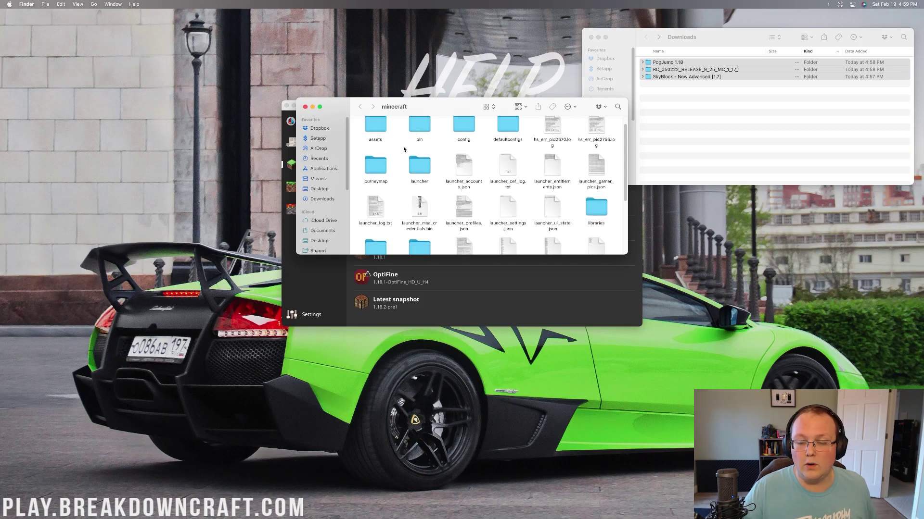
scroll(406, 158, down, 5)
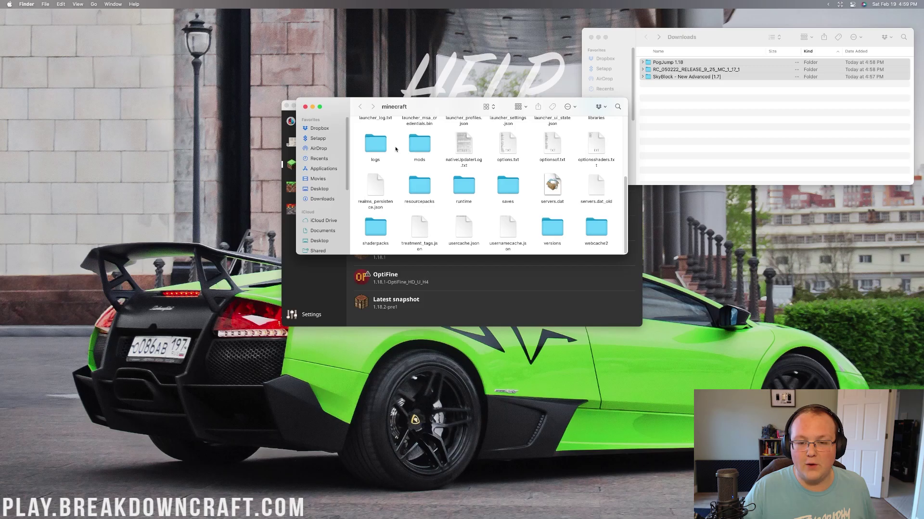
double_click(508, 187)
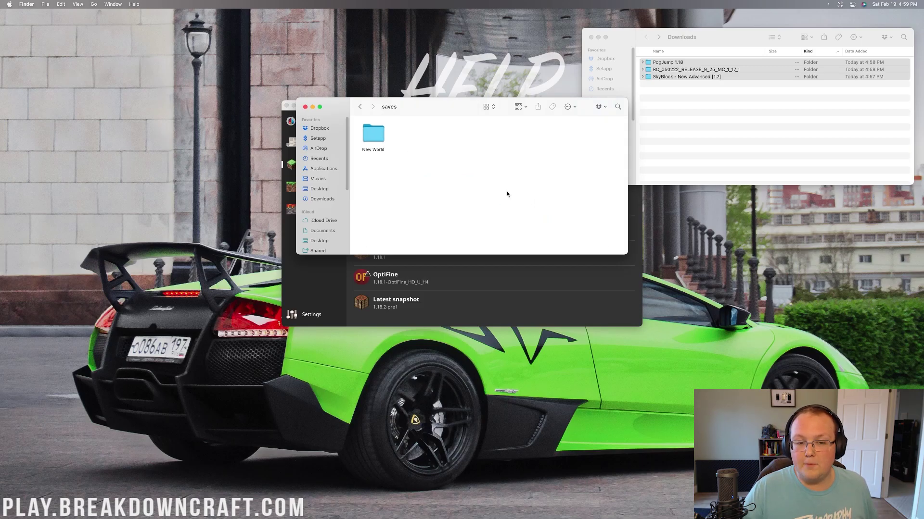
Move the PogJump, Radiant City and SkyBlock map folders from Downloads into the saves folder.
drag(663, 84, 418, 194)
mouse_move(463, 135)
mouse_down()
mouse_move(491, 200)
mouse_move(378, 202)
mouse_up()
drag(374, 197, 372, 144)
click(509, 173)
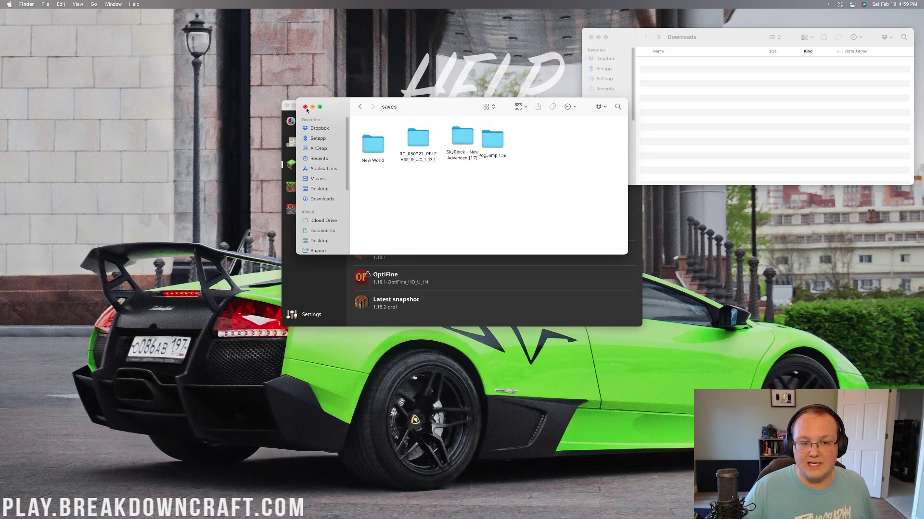
Close the saves and Downloads folder windows.
click(305, 107)
click(500, 233)
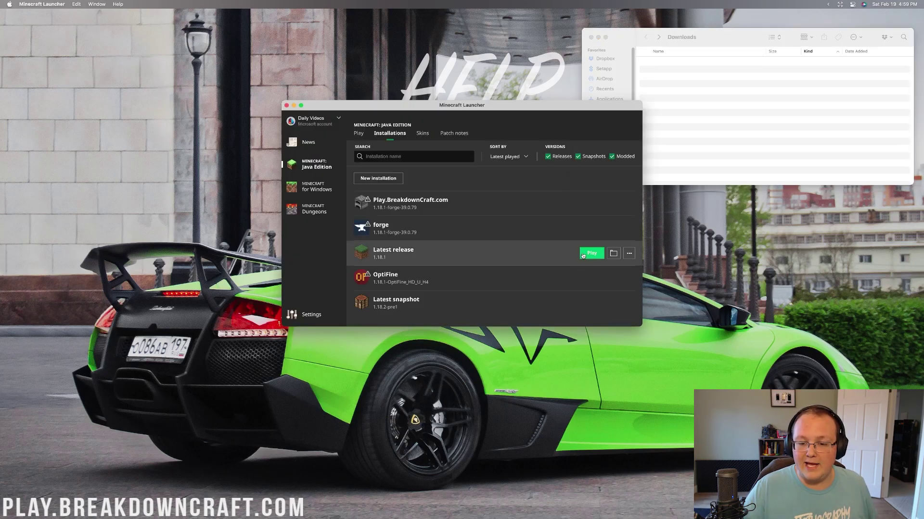
click(654, 125)
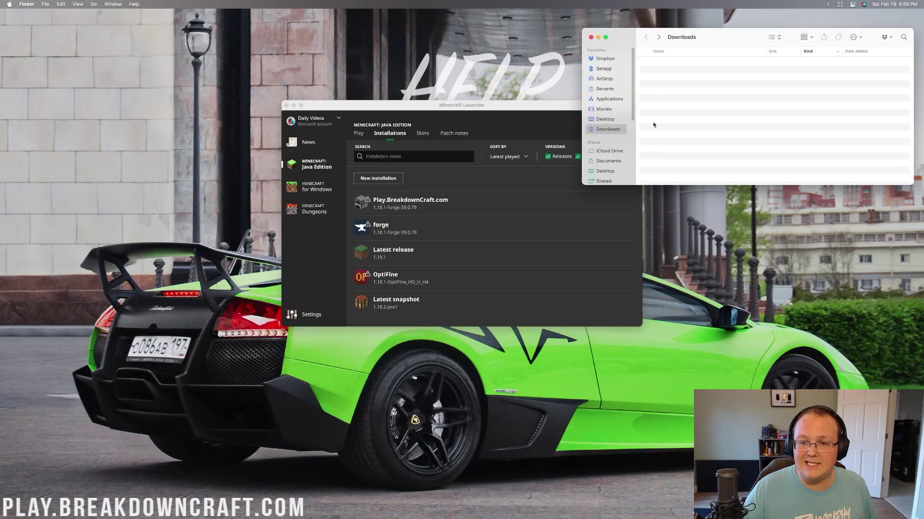
click(590, 38)
key(alt+super+h)
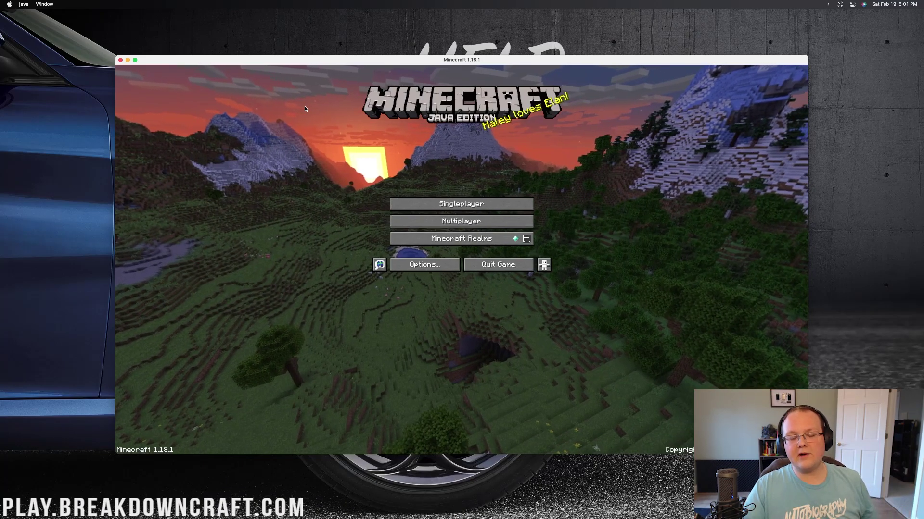
Open the singleplayer world list in Minecraft 1.18.1 and load the PogJump 1.18 world.
click(435, 204)
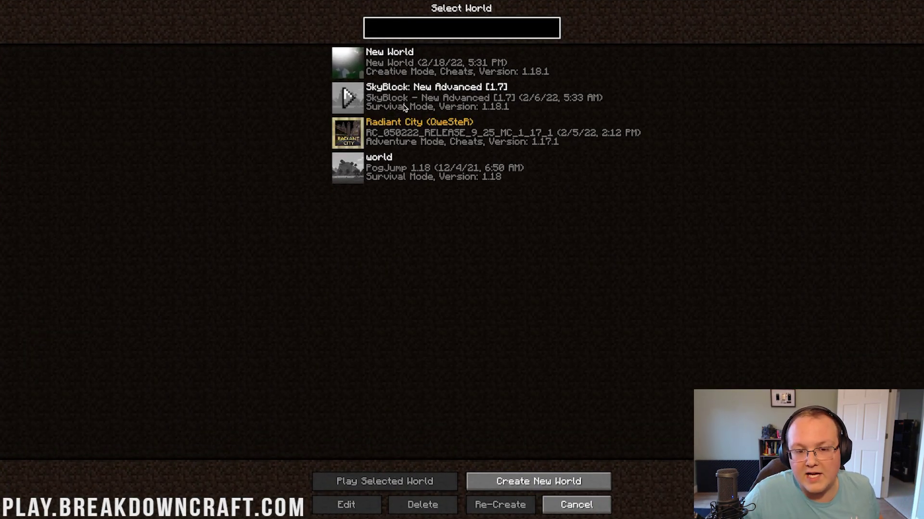
click(404, 106)
click(403, 129)
click(389, 170)
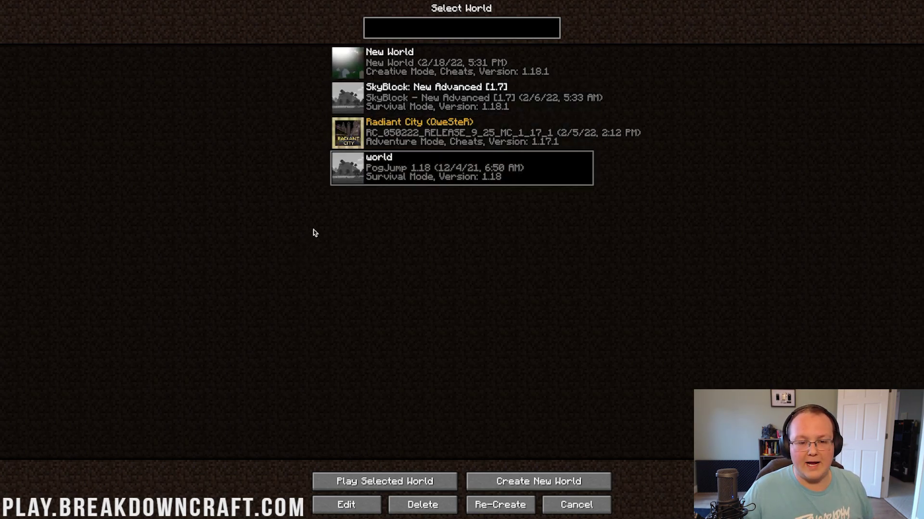
double_click(447, 171)
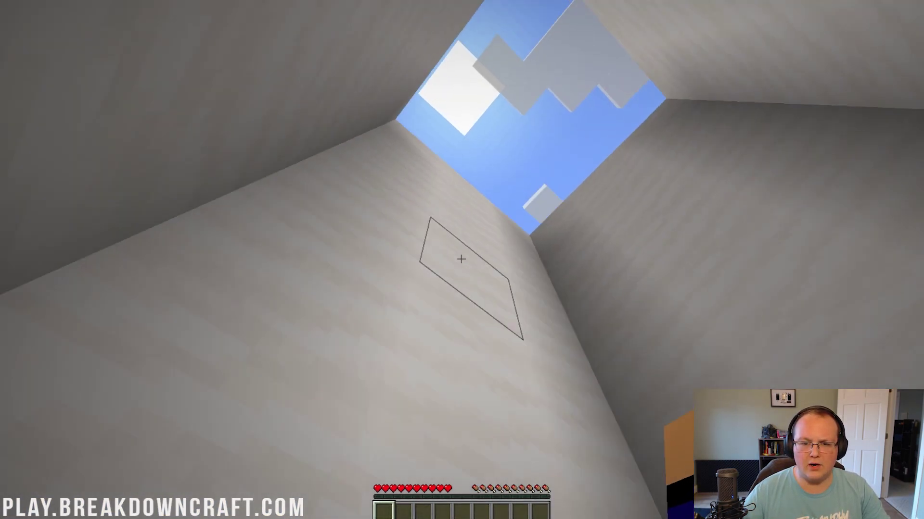
Walk through the PogJump start area to the first parkour level, and save and quit to the title screen.
key(w)
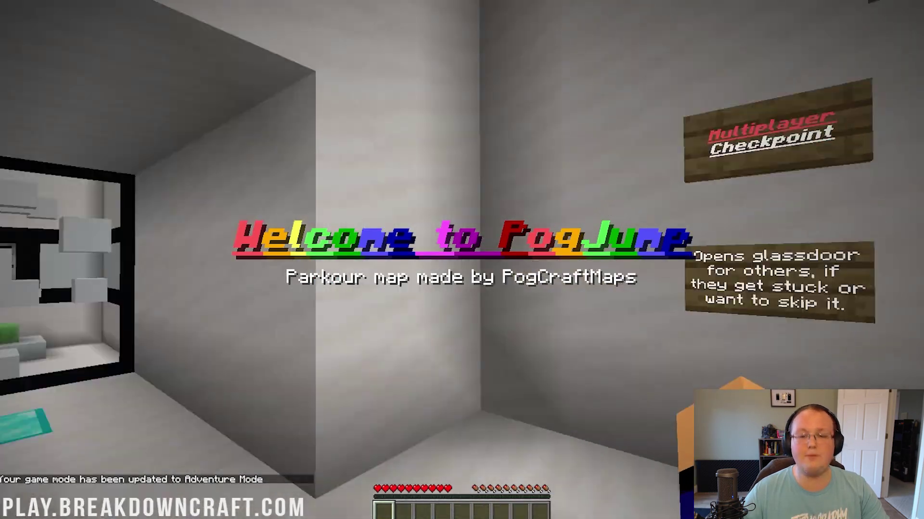
key(w)
key(w)
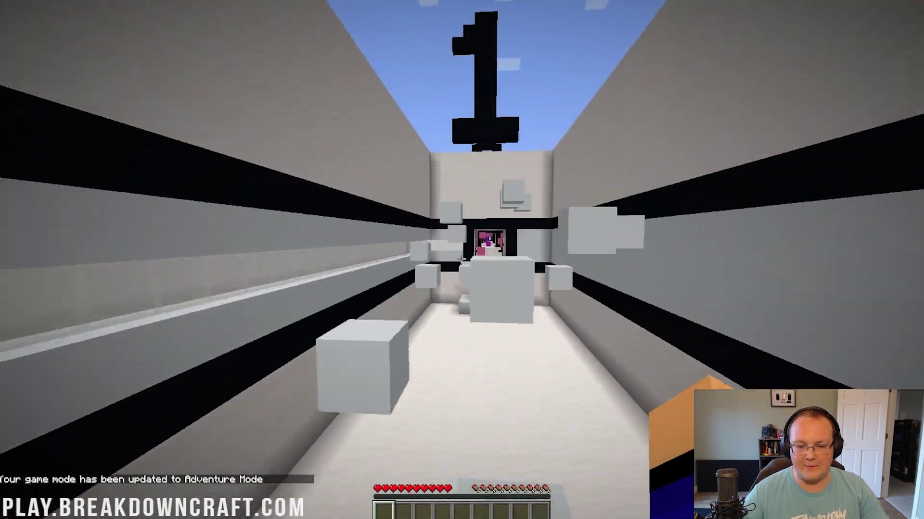
key(Escape)
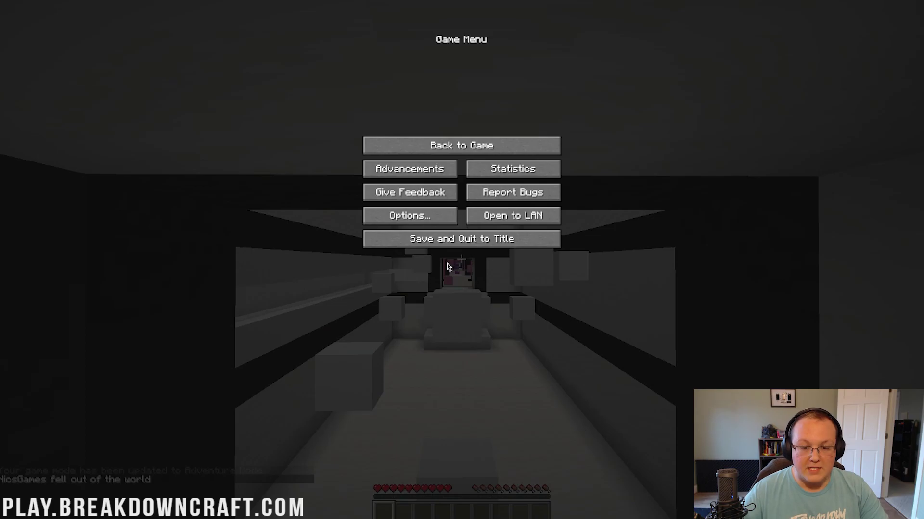
click(442, 240)
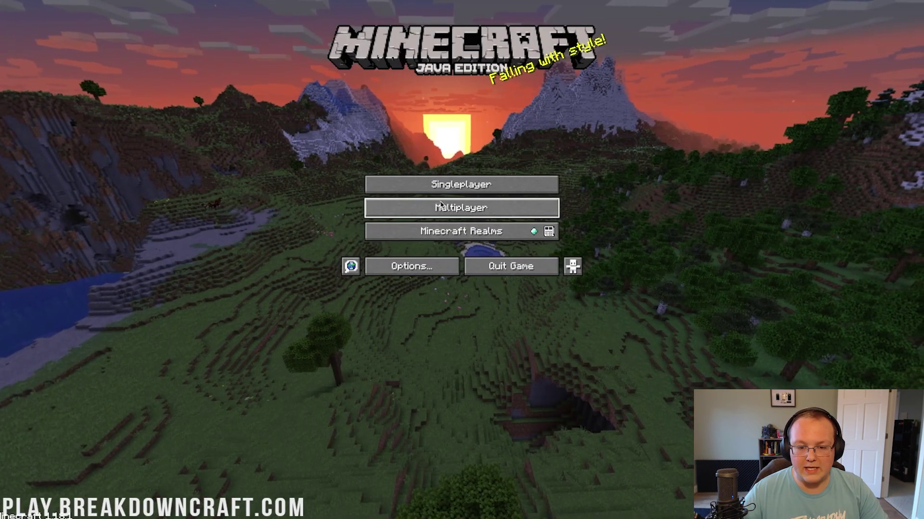
Load the SkyBlock: New Advanced [1.7] world and look around from the starting island.
click(439, 186)
double_click(431, 141)
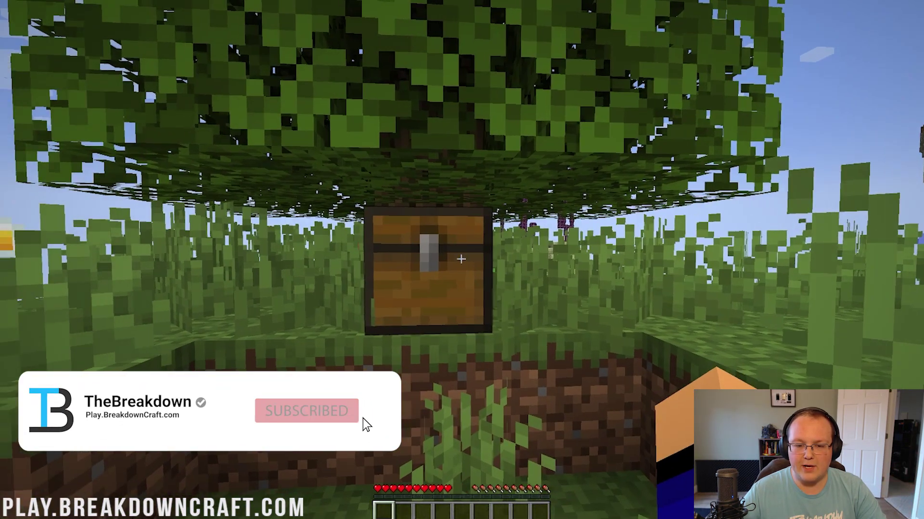
right_click(461, 259)
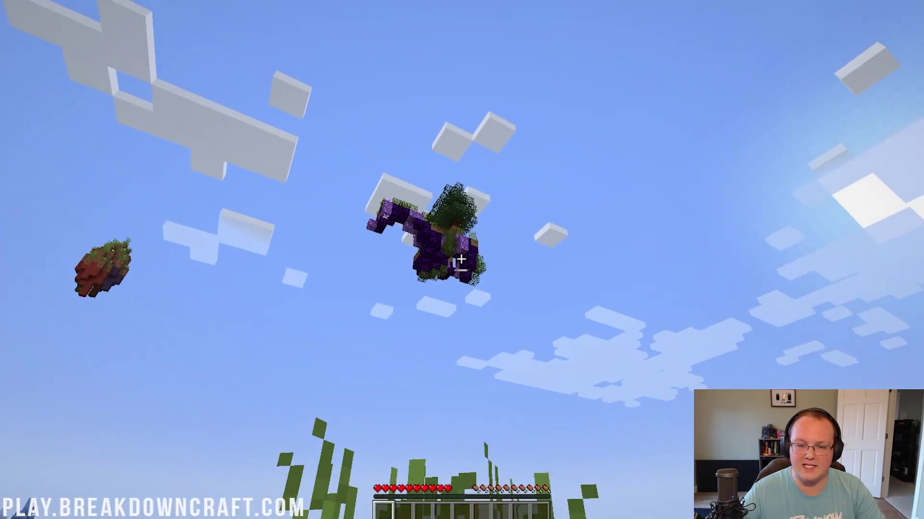
click(461, 259)
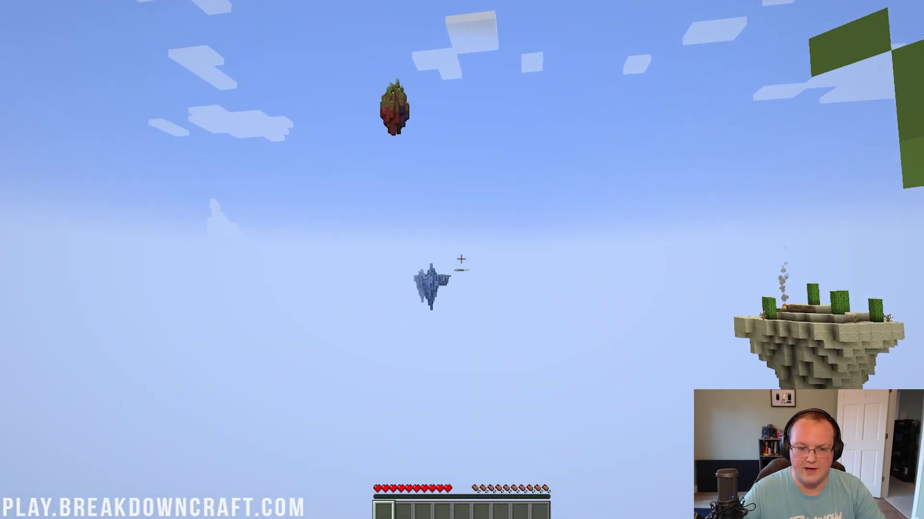
Explore the SkyBlock starting island up to the cow near the tree, and save and quit to the title screen.
click(461, 259)
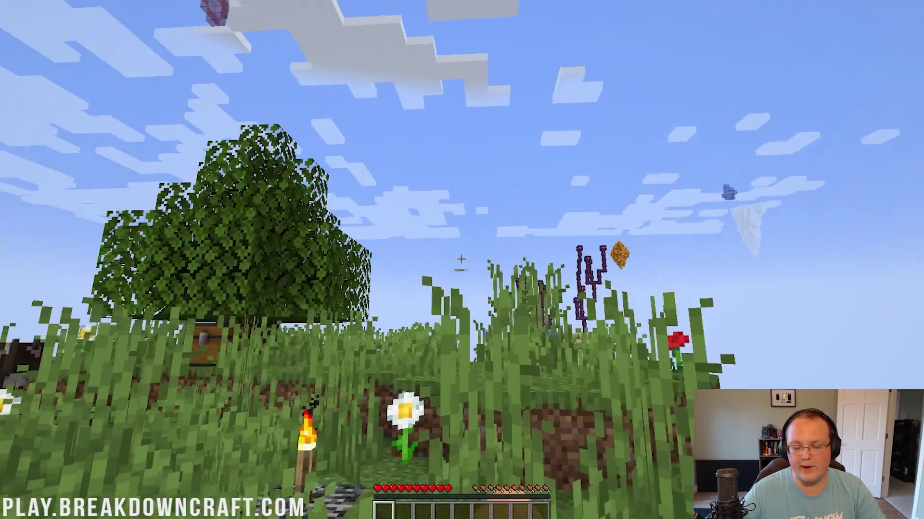
click(461, 259)
key(w)
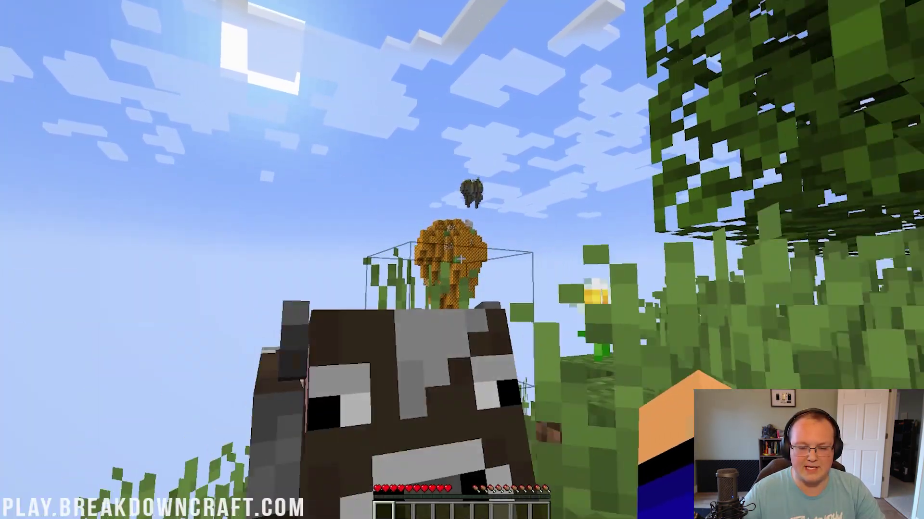
key(Escape)
click(455, 244)
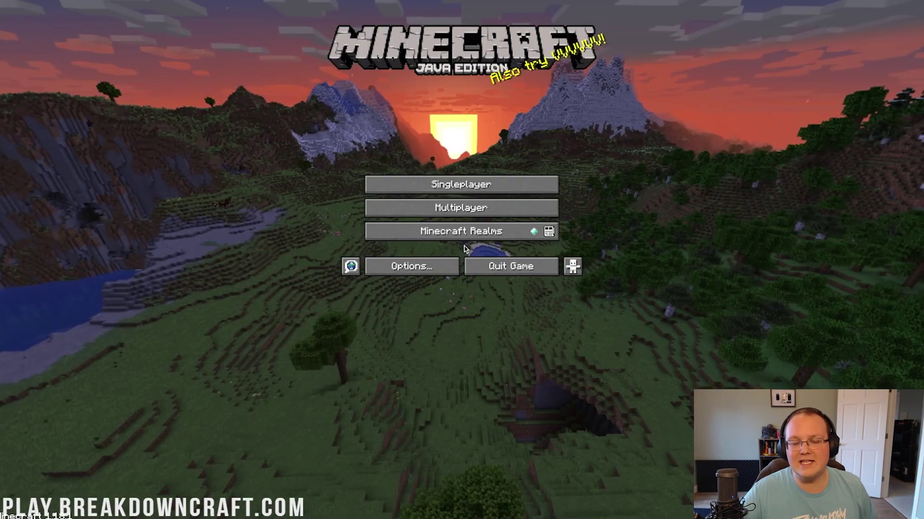
Load the Radiant City world from the singleplayer list and walk from the spawn area to the Metro sign.
click(456, 191)
double_click(439, 158)
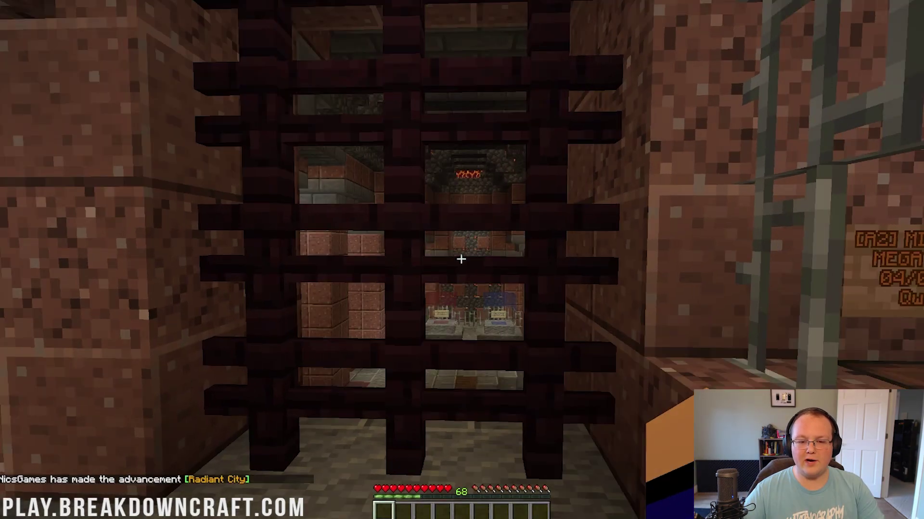
key(w)
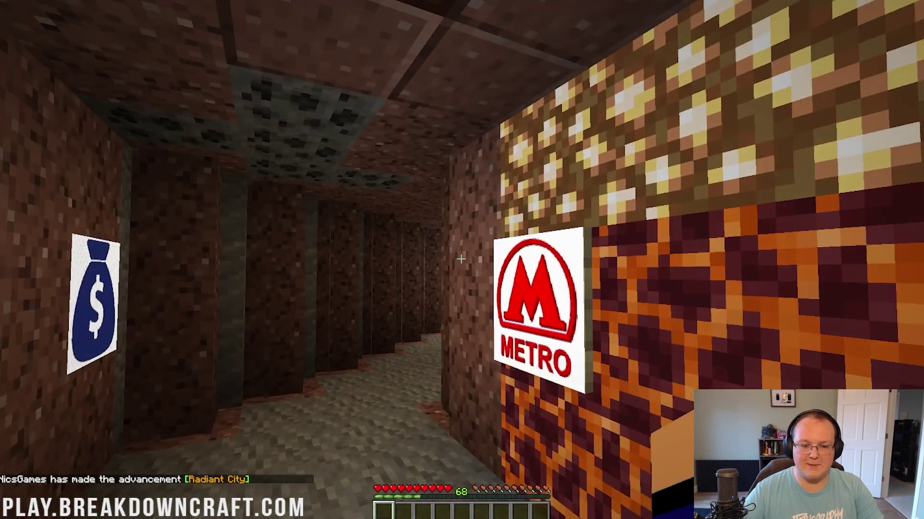
Walk down the granite corridor into the wooden metro station and look along the powered rail tracks.
key(w)
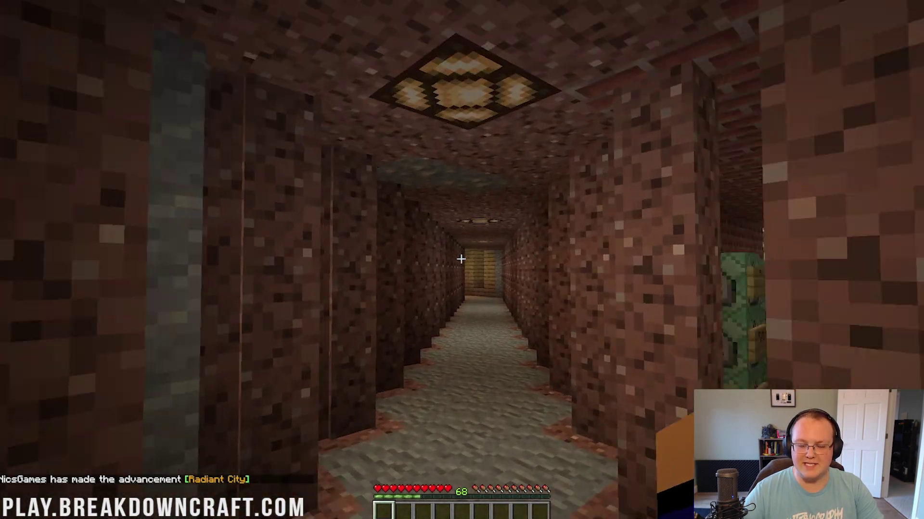
key(w)
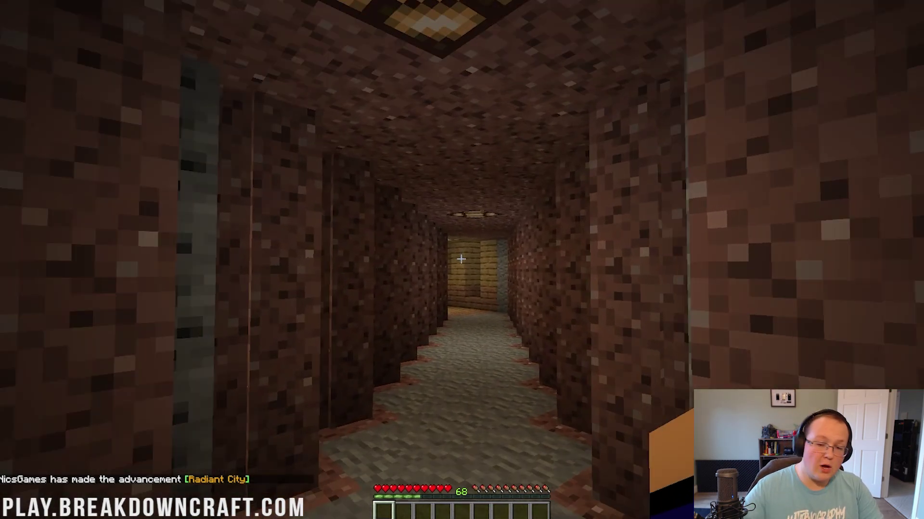
key(w)
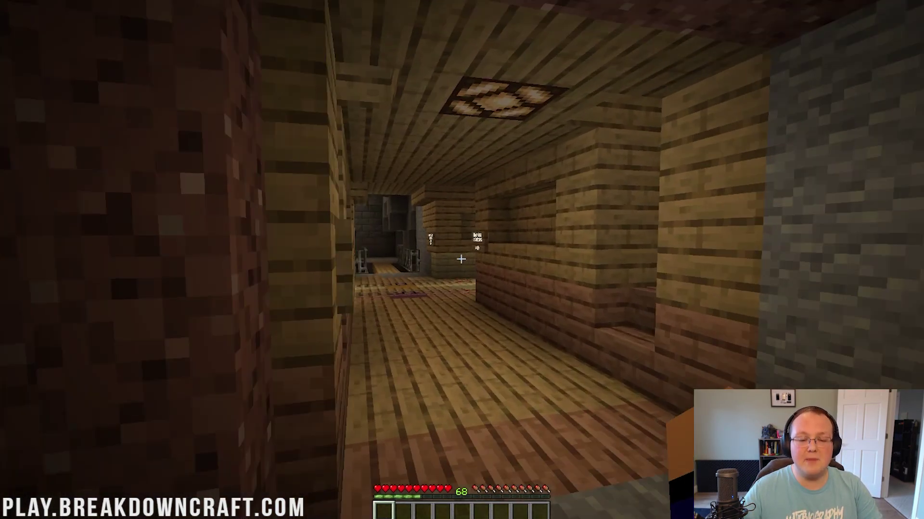
key(w)
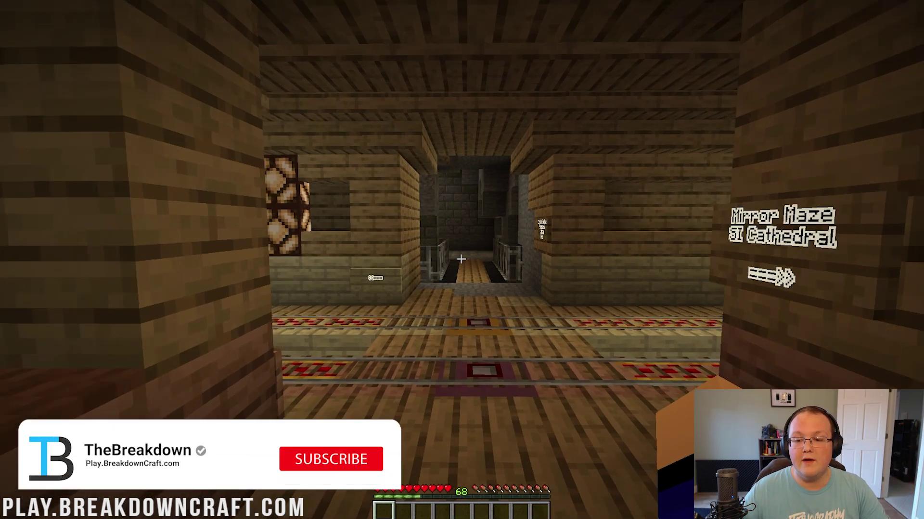
key(w)
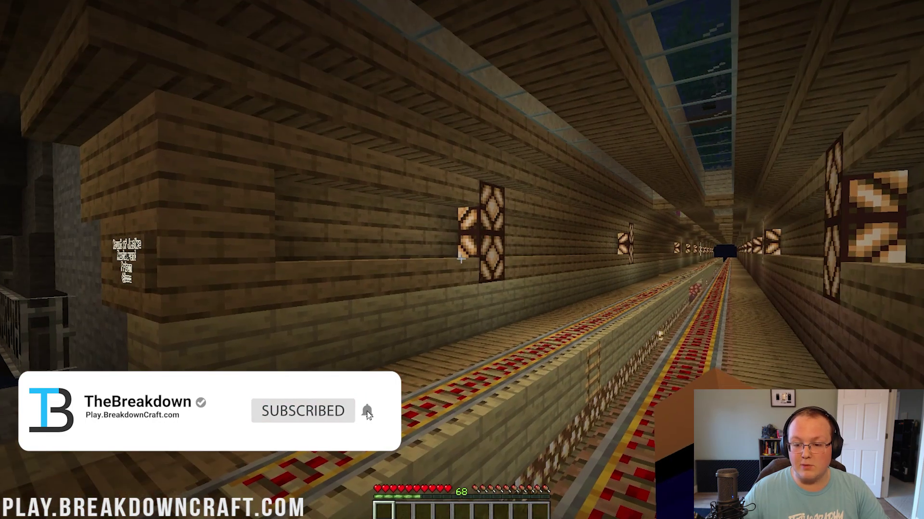